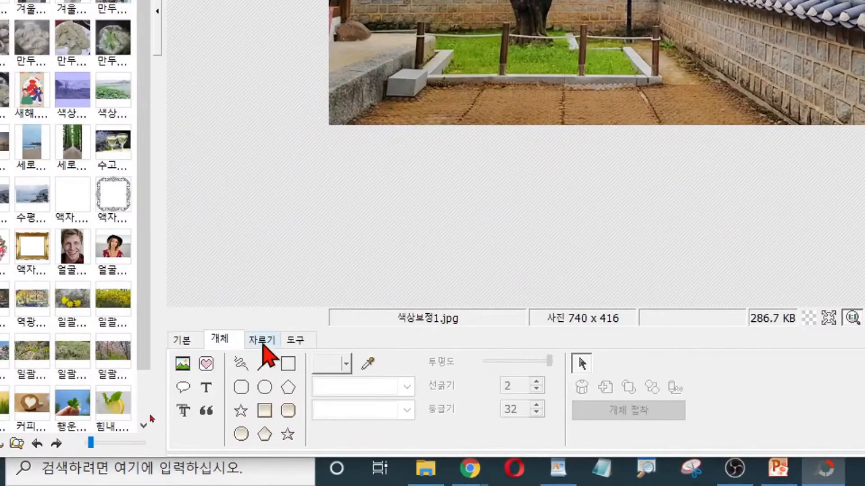
- Choose the filled rounded rectangle shape and set its fill colour to white
left_click(297, 339)
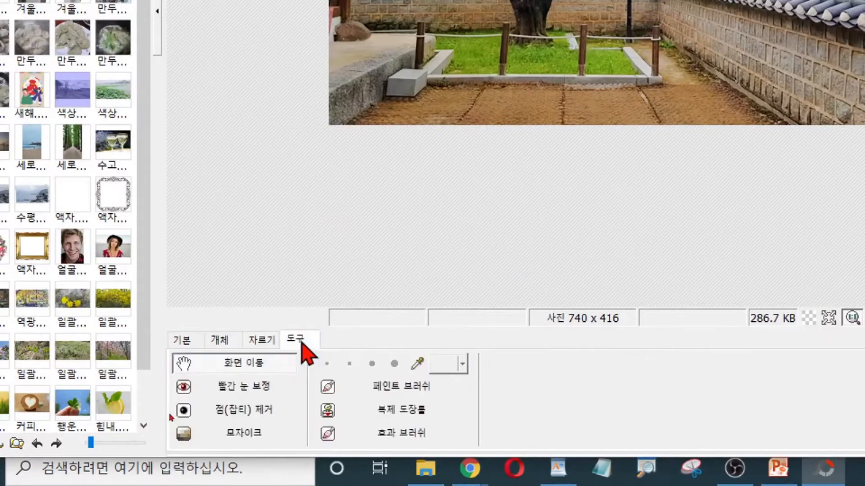
left_click(221, 343)
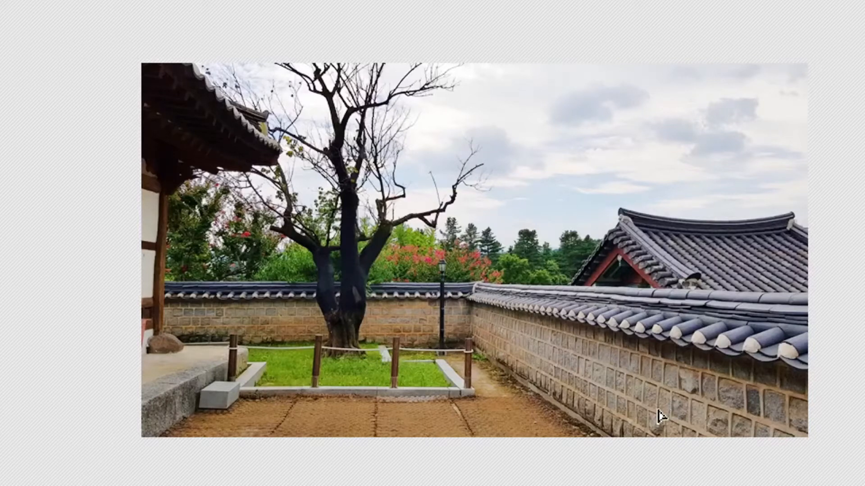
key("ctrl")
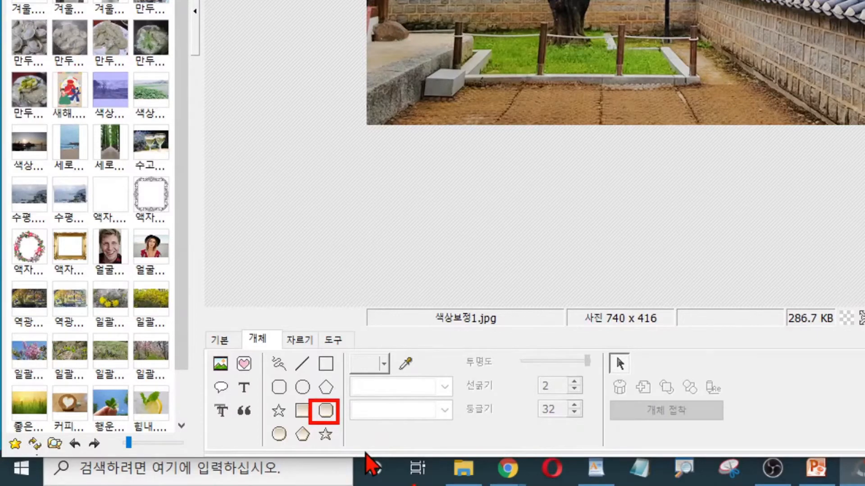
left_click(332, 417)
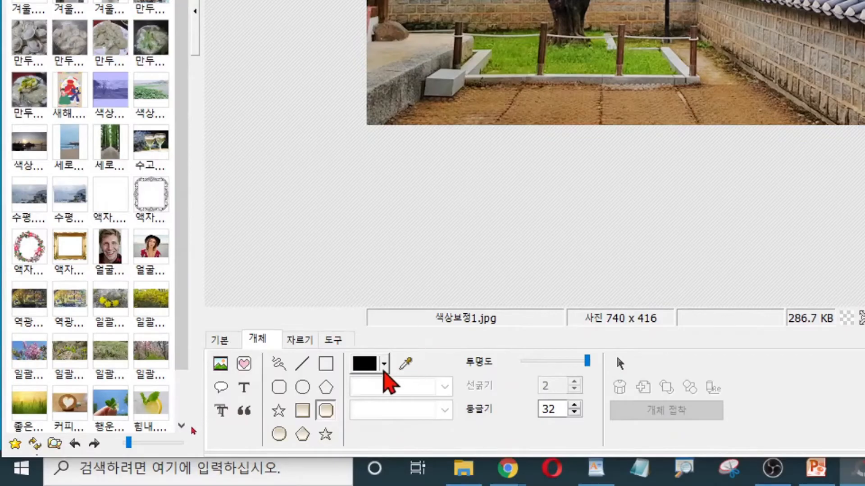
left_click(384, 365)
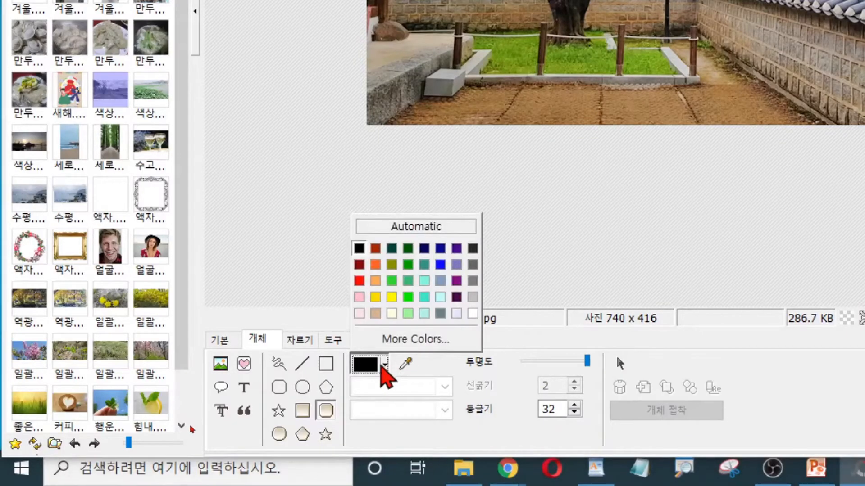
left_click(473, 314)
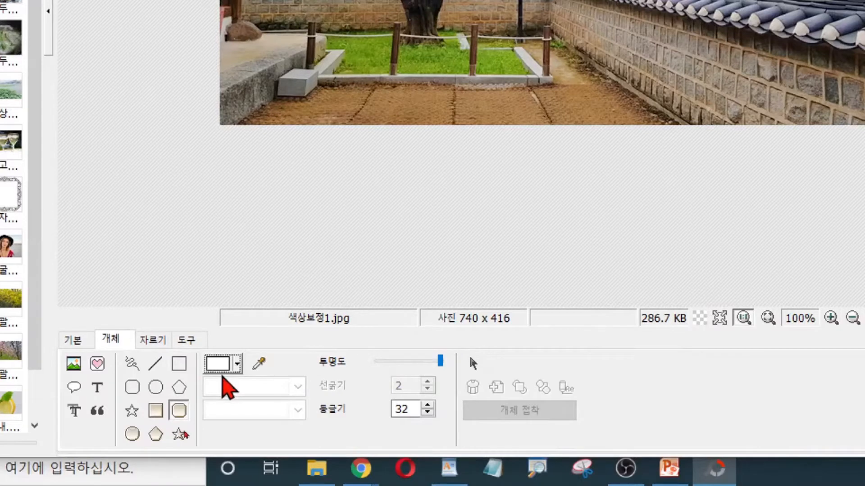
- With opacity lowered to about 188 and corner roundness set to 20, draw a tall rounded rectangle over the right part of the photo
left_click_drag(445, 366, 425, 368)
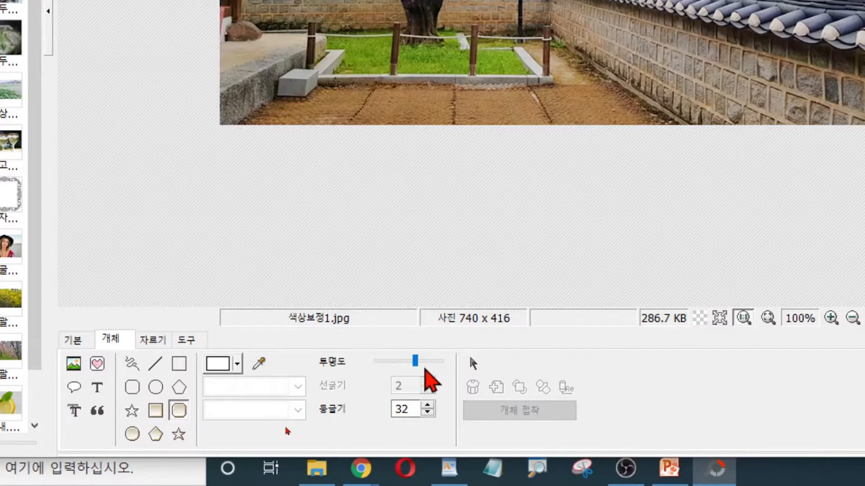
mouse_move(415, 365)
left_mouse_down()
mouse_move(426, 366)
mouse_move(407, 366)
mouse_move(417, 368)
left_mouse_up()
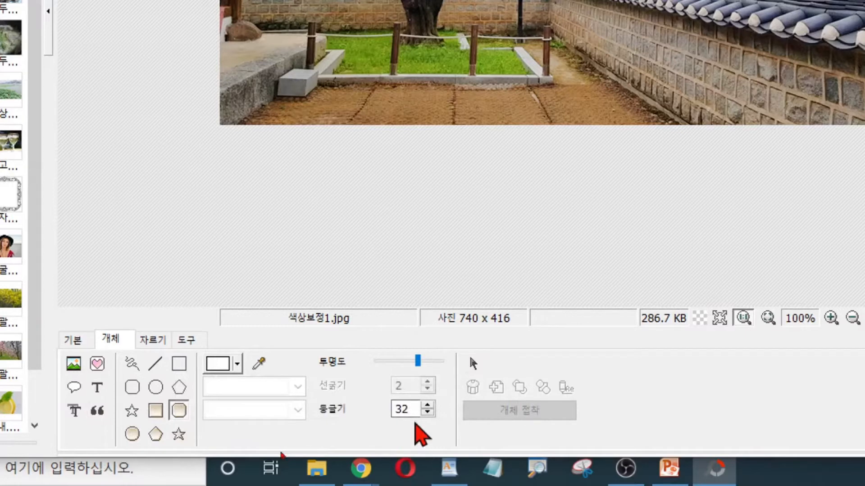
left_click(412, 410)
double_click(412, 410)
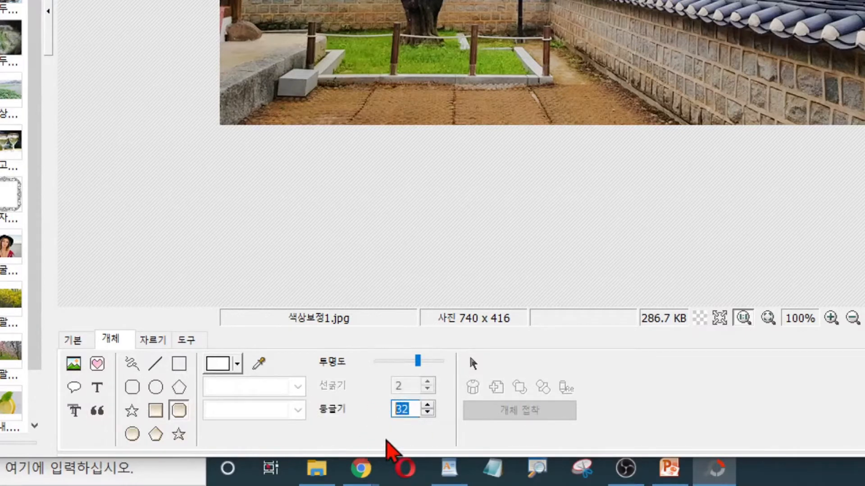
type("20")
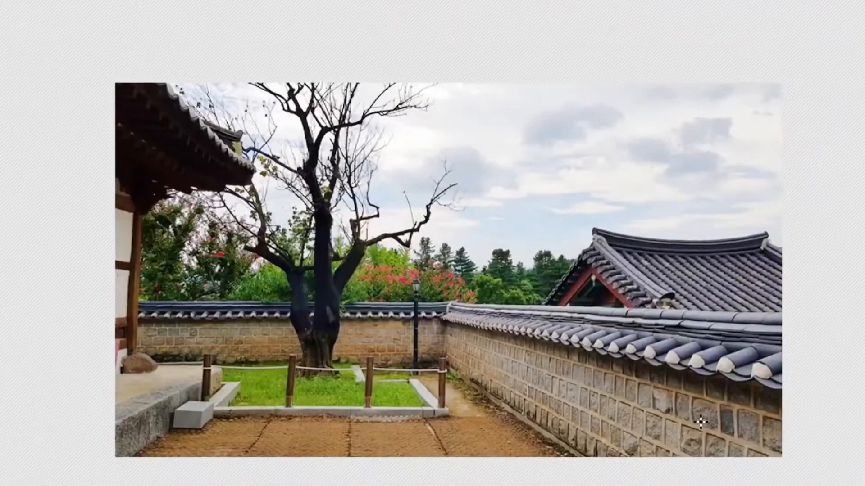
left_click_drag(513, 111, 755, 421)
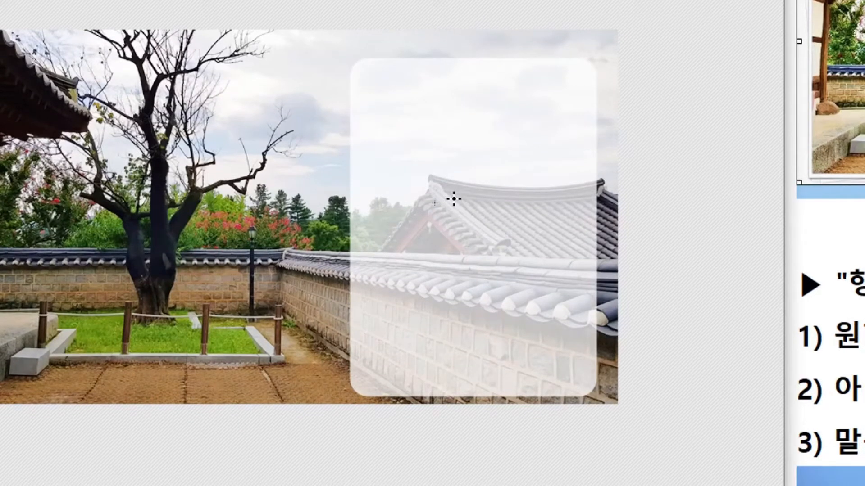
key("ctrl")
key("ctrl")
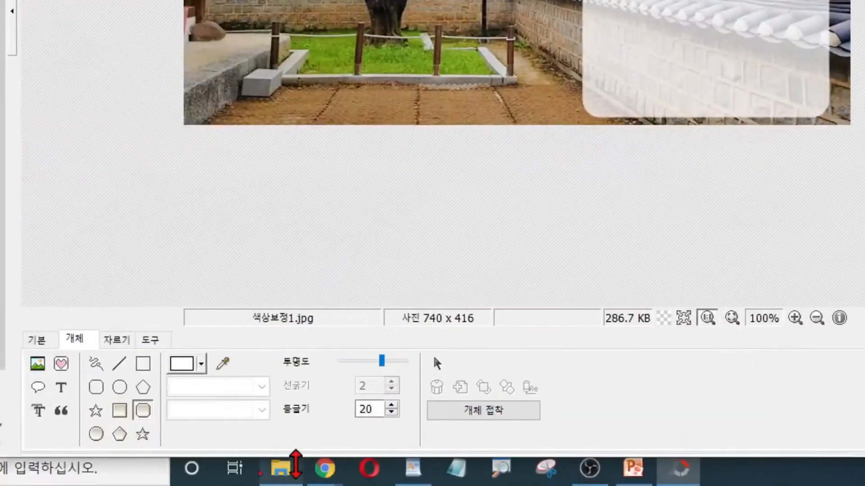
key("ctrl")
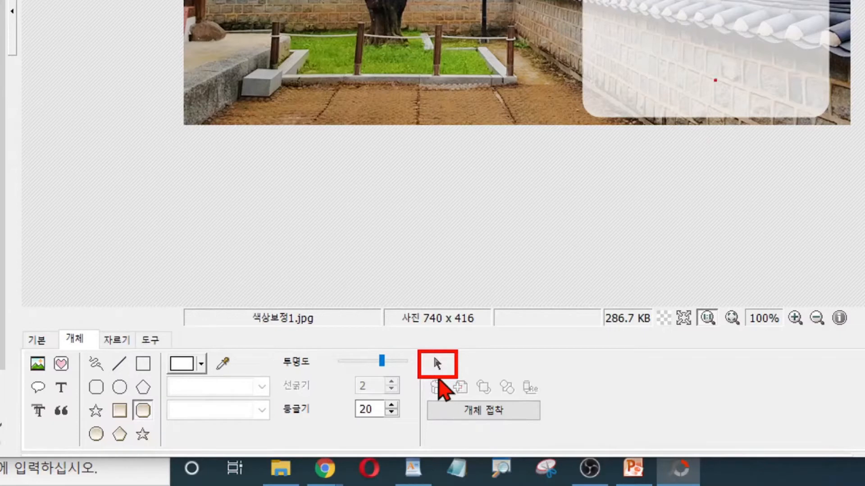
mouse_move(486, 344)
left_mouse_down()
mouse_move(469, 369)
mouse_move(489, 367)
left_mouse_up()
mouse_move(483, 354)
left_mouse_down()
mouse_move(500, 346)
mouse_move(495, 380)
left_mouse_up()
mouse_move(487, 375)
left_mouse_down()
mouse_move(488, 384)
mouse_move(507, 384)
left_mouse_up()
mouse_move(509, 354)
left_mouse_down()
mouse_move(529, 352)
mouse_move(510, 380)
left_mouse_up()
mouse_move(509, 381)
left_mouse_down()
mouse_move(530, 376)
mouse_move(532, 355)
mouse_move(534, 379)
mouse_move(546, 363)
left_mouse_up()
left_click_drag(549, 346, 548, 380)
left_click_drag(545, 377, 557, 394)
left_click_drag(563, 358, 586, 357)
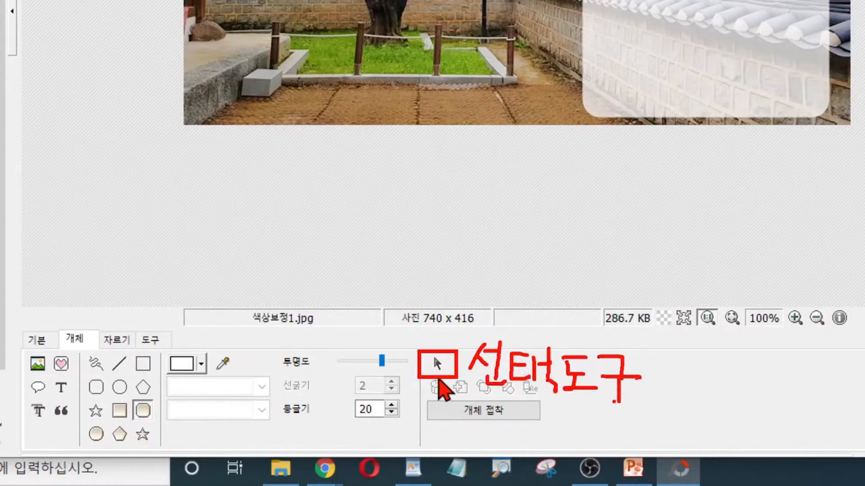
key("Escape")
- Select the white rounded rectangle, then resize and reposition it to fit the right part of the photo with a narrow margin
left_click(435, 364)
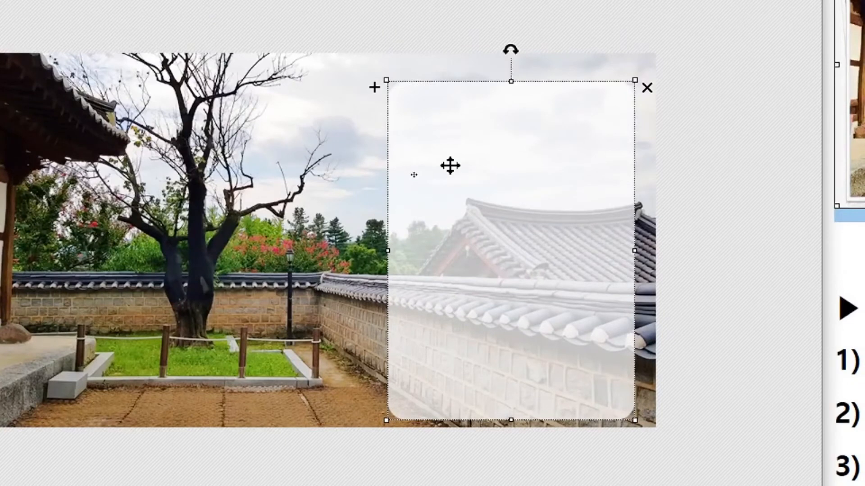
mouse_move(555, 269)
left_mouse_down()
mouse_move(498, 264)
mouse_move(547, 265)
left_mouse_up()
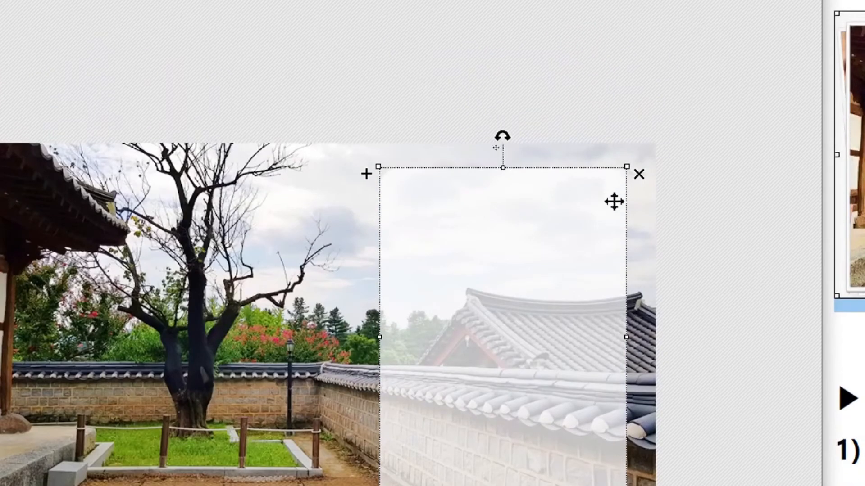
mouse_move(629, 167)
left_mouse_down()
mouse_move(583, 230)
mouse_move(643, 188)
mouse_move(627, 212)
mouse_move(618, 176)
left_mouse_up()
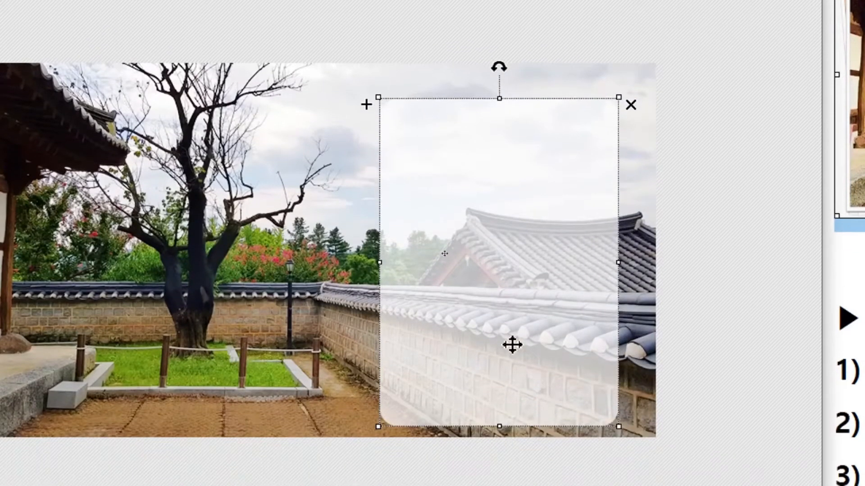
left_click_drag(490, 408, 499, 407)
left_click_drag(499, 327, 506, 321)
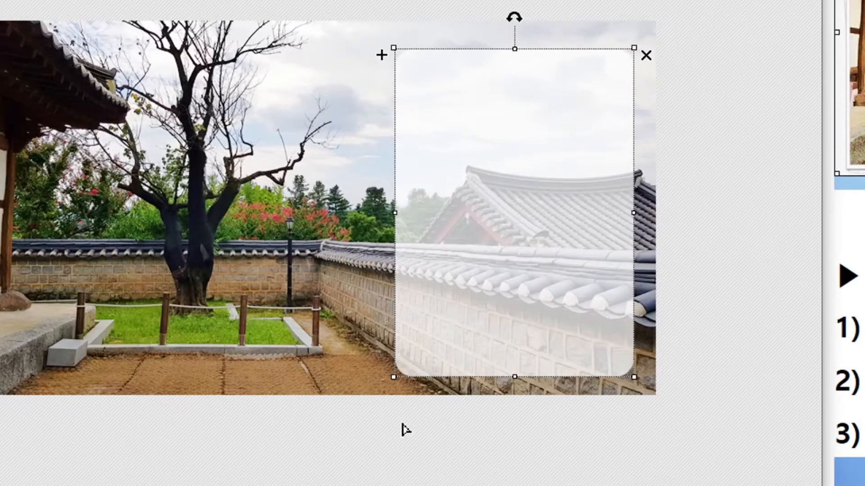
left_click_drag(391, 380, 379, 390)
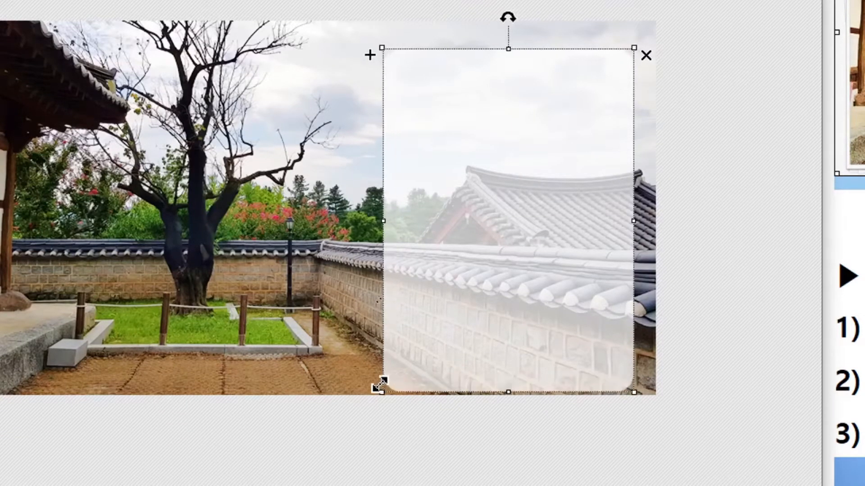
left_click_drag(471, 320, 473, 311)
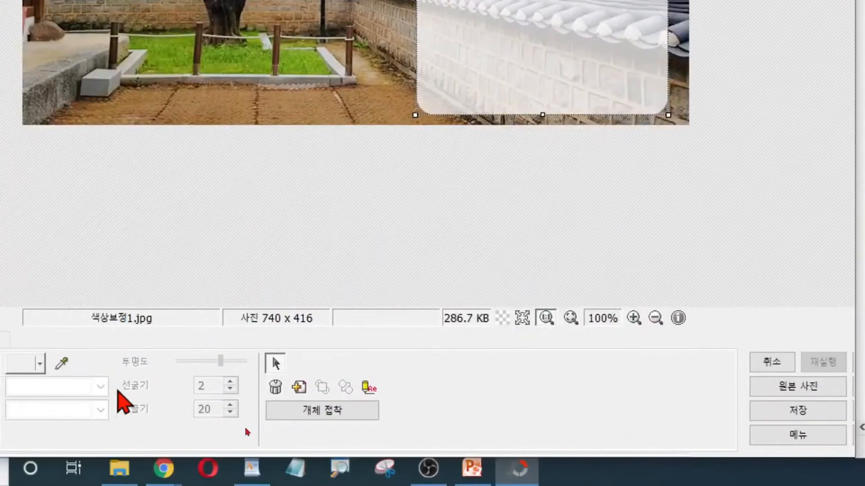
left_click(400, 244)
left_click(605, 60)
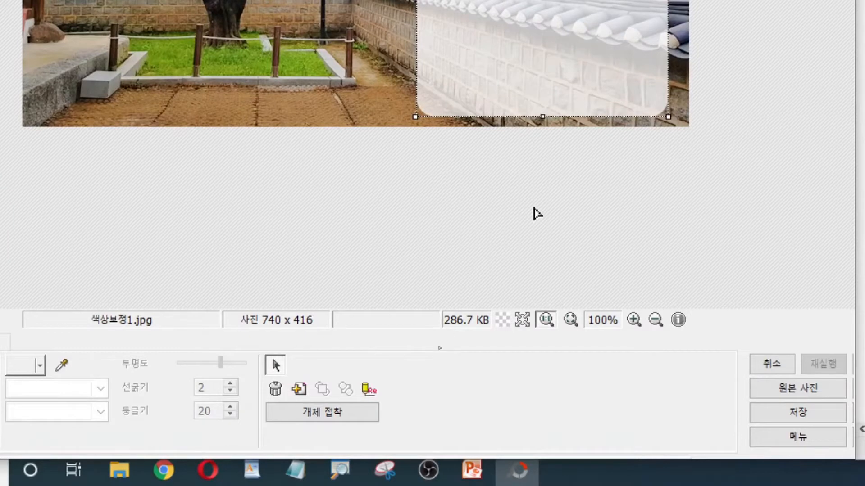
left_click(277, 377)
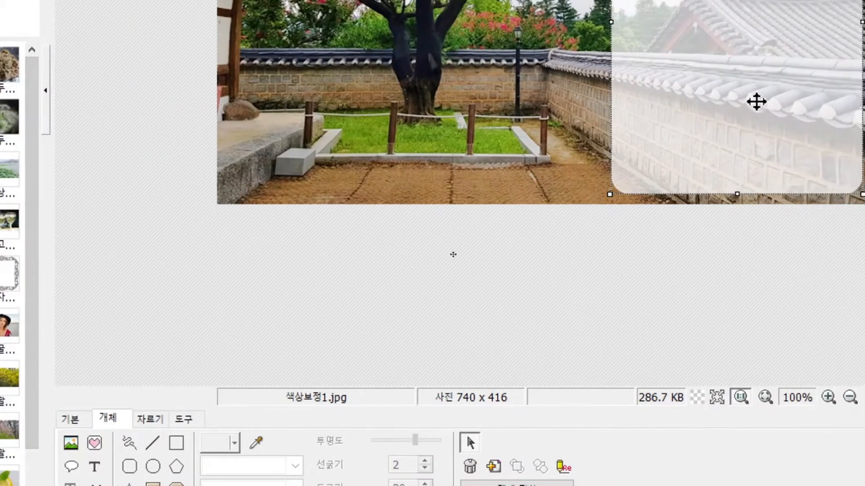
double_click(829, 102)
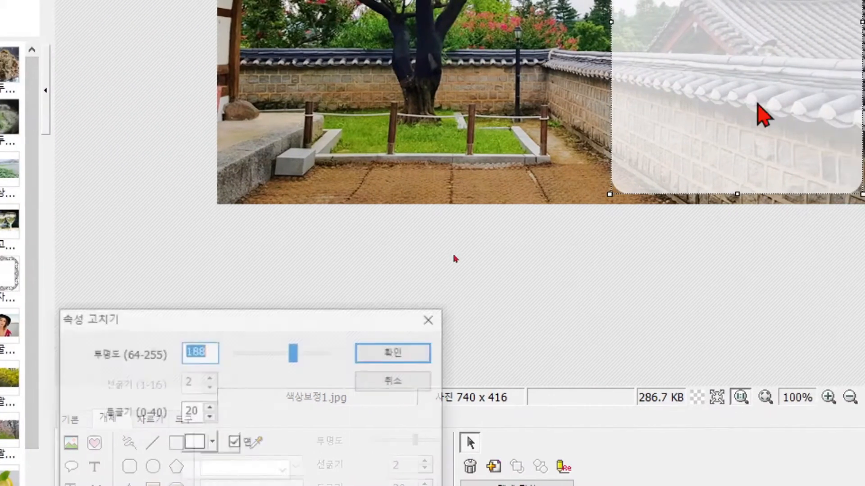
left_click(427, 386)
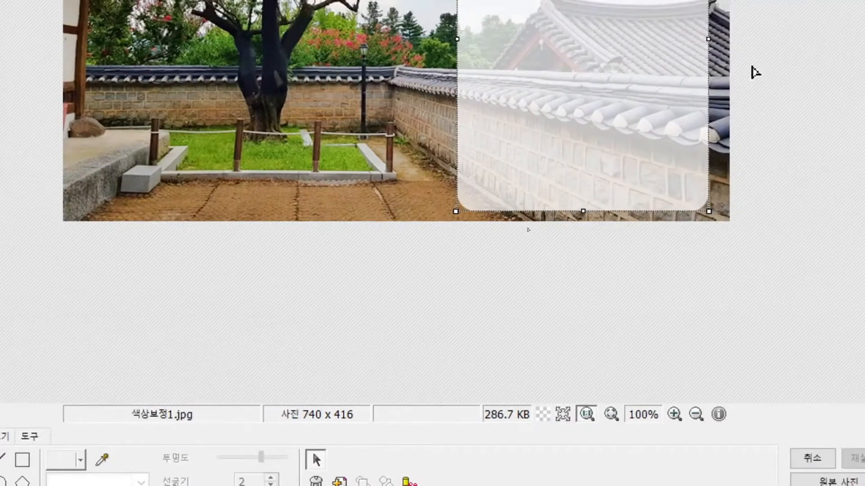
- Edit the white rounded rectangle's properties to an opacity of 181 and nudge it into place over the photo
key("ctrl")
double_click(607, 110)
left_click_drag(169, 343, 283, 148)
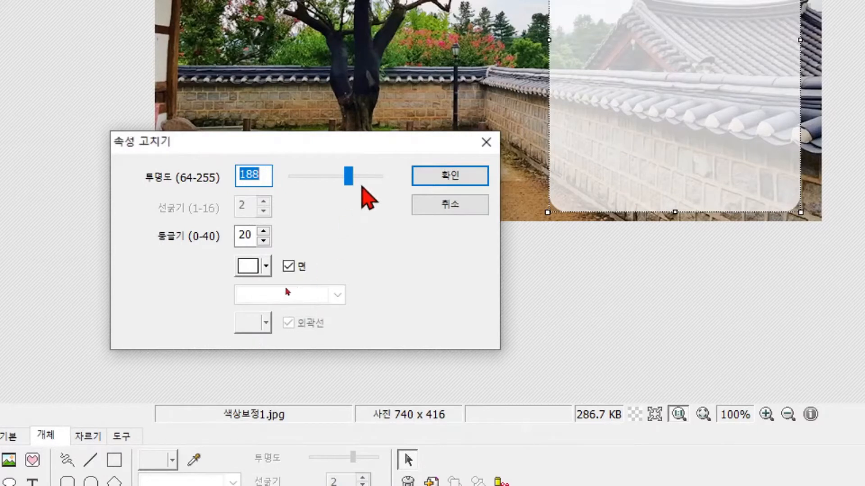
left_click_drag(349, 178, 376, 187)
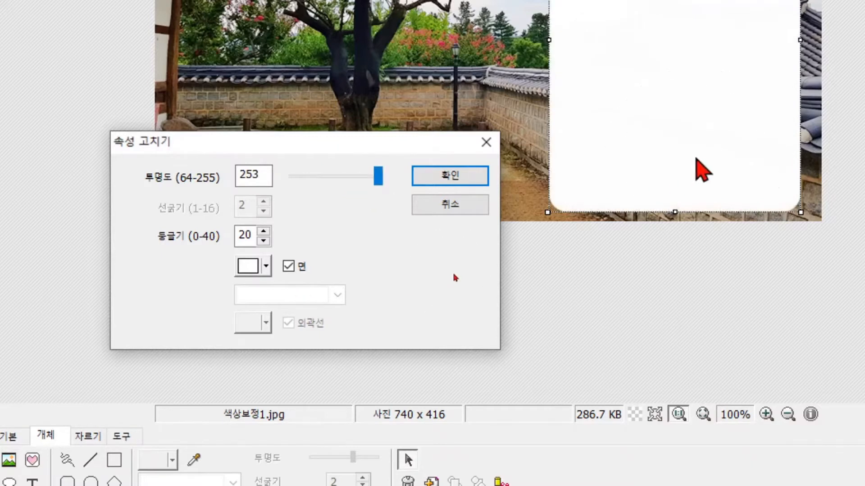
left_click_drag(378, 179, 345, 191)
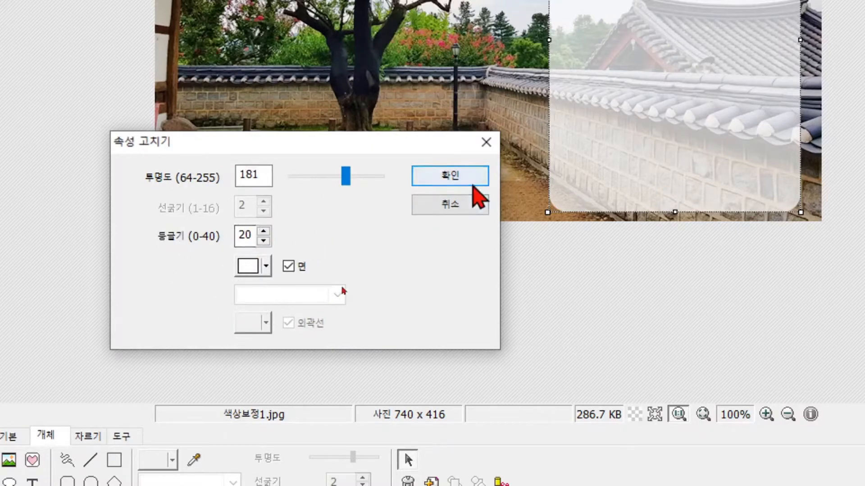
left_click(450, 176)
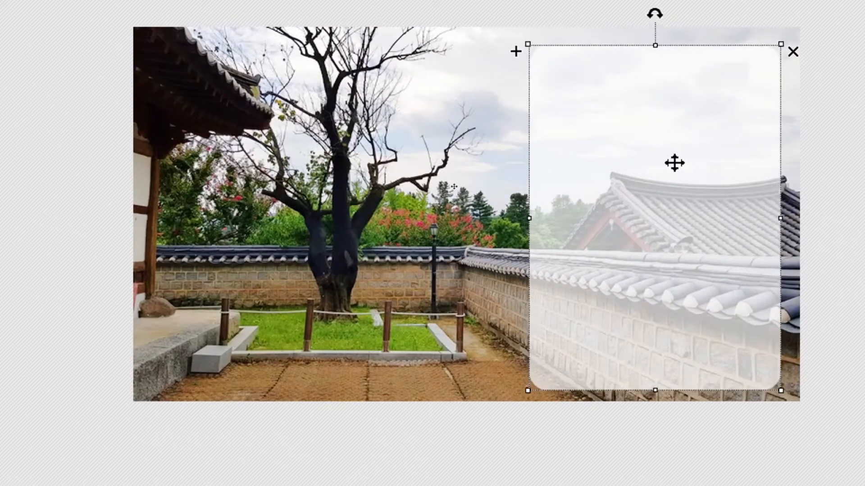
mouse_move(671, 164)
left_mouse_down()
mouse_move(679, 161)
mouse_move(658, 166)
mouse_move(670, 164)
left_mouse_up()
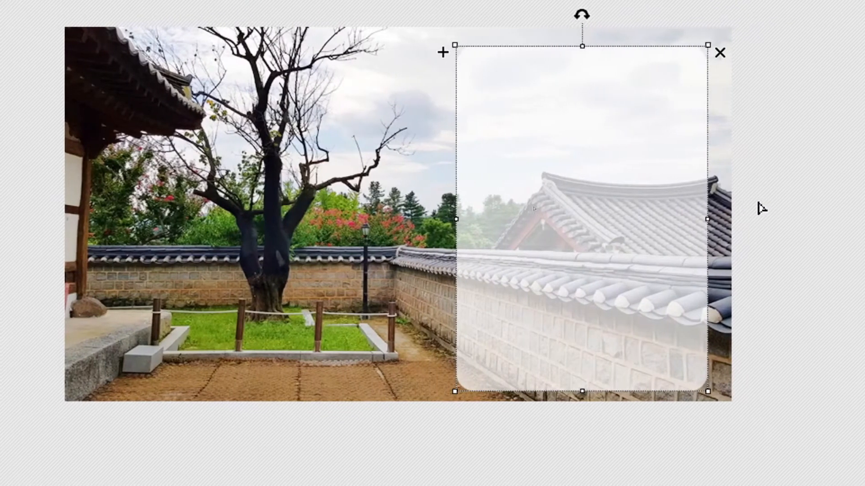
left_click(836, 205)
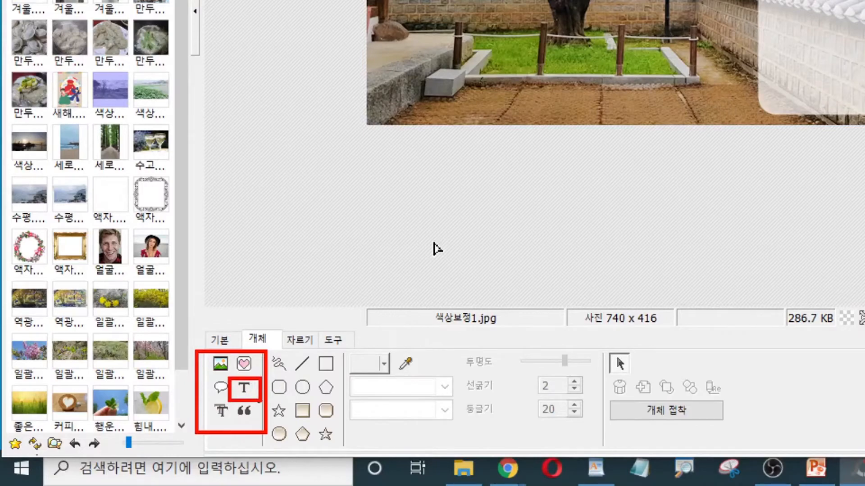
- Add a text object to the photo and replace its existing text with "강릉 오죽헌"
left_click(246, 389)
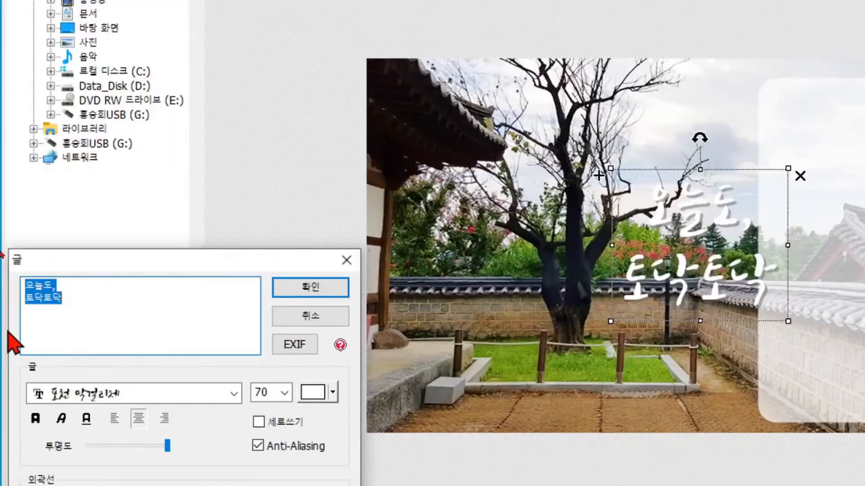
left_click_drag(94, 267, 197, 45)
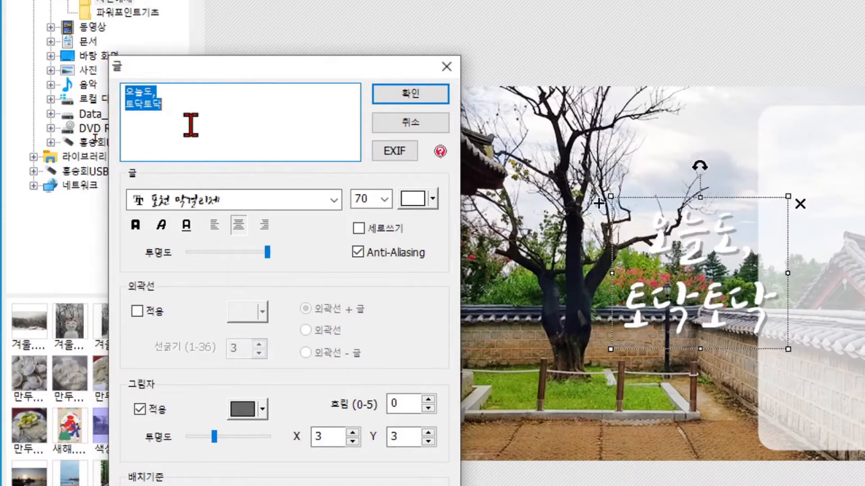
key("Delete")
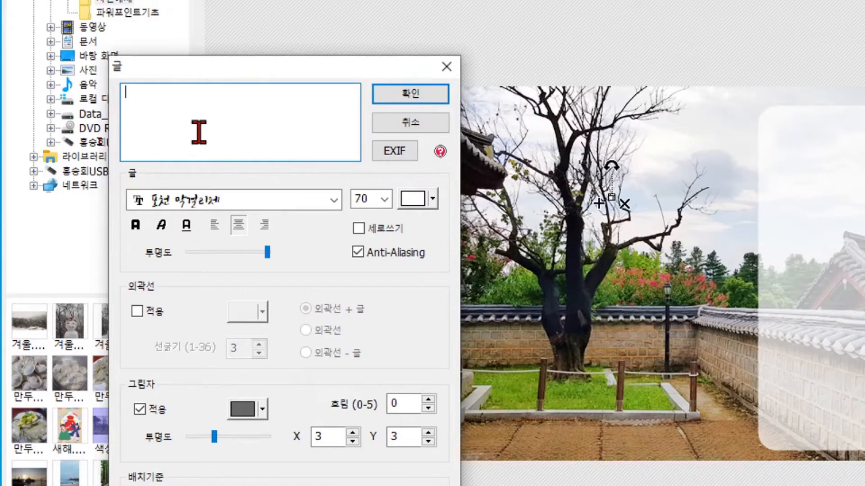
type("kd")
key("BackSpace")
key("BackSpace")
key("BackSpace")
type("ㄱㅏㅇㄹㅡㅇ")
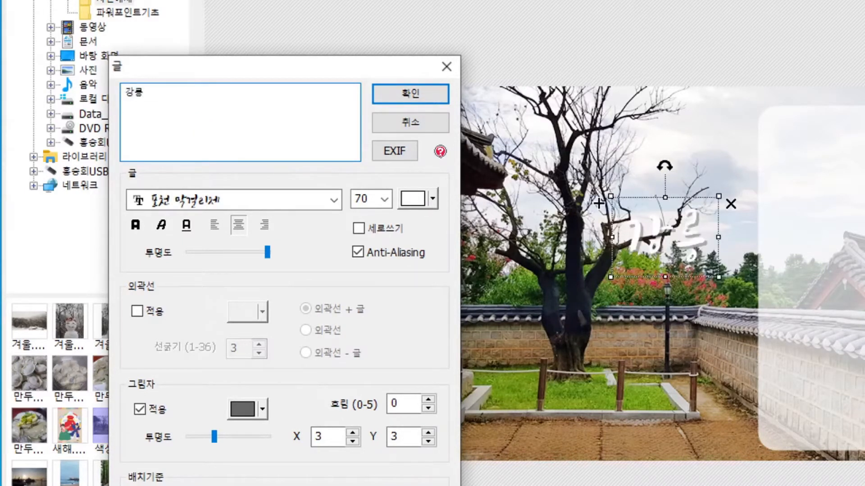
type(" ㅇㅗㅈㅜㄱㅎㅓㄴ")
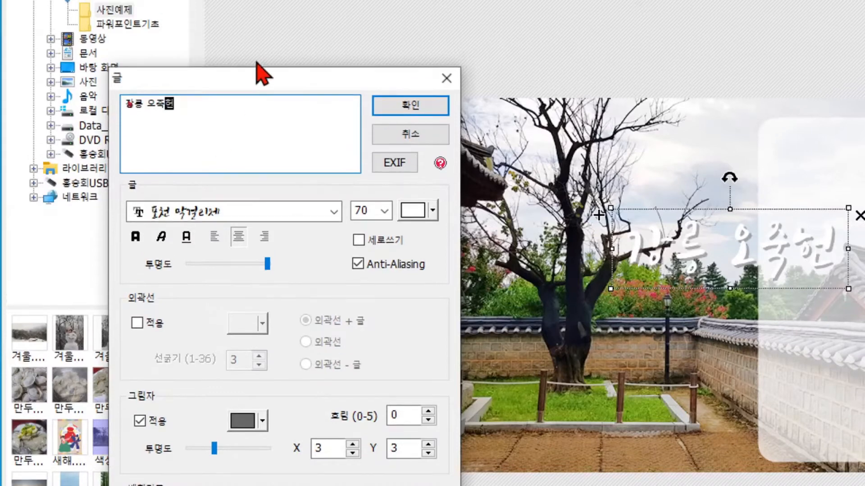
left_click_drag(255, 65, 259, 43)
key("ctrl")
key("ctrl")
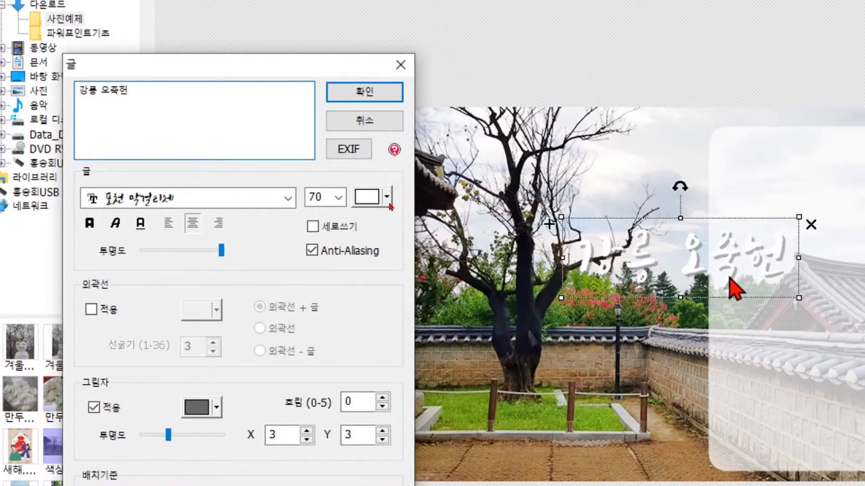
key("ctrl")
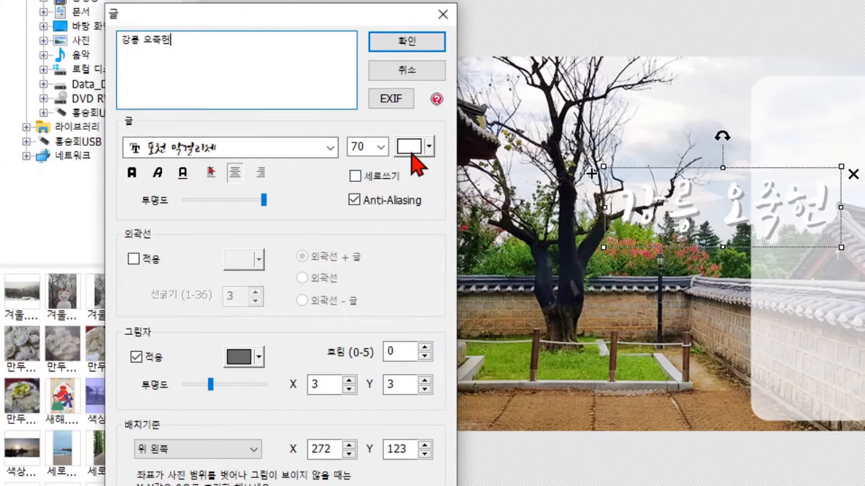
key("ctrl")
key("ctrl")
key("ctrl")
key("ctrl")
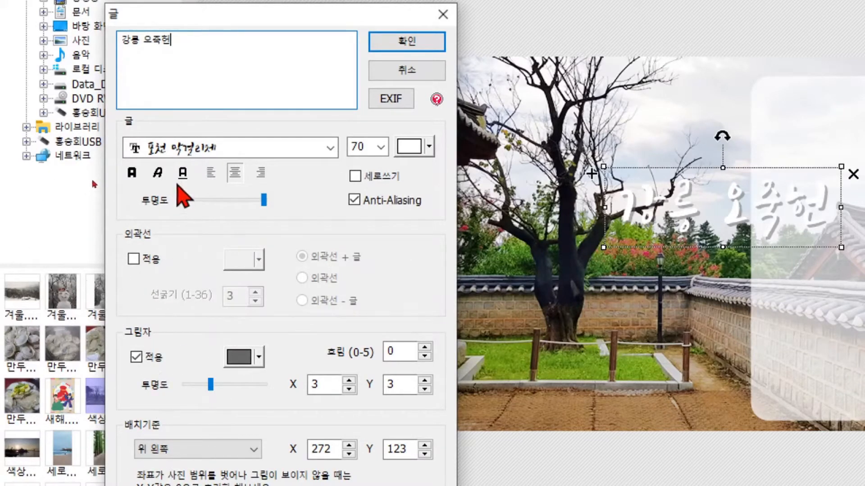
- Set the font of the "강릉 오죽헌" text to 양재소슬체S and its colour to orange
left_click(331, 148)
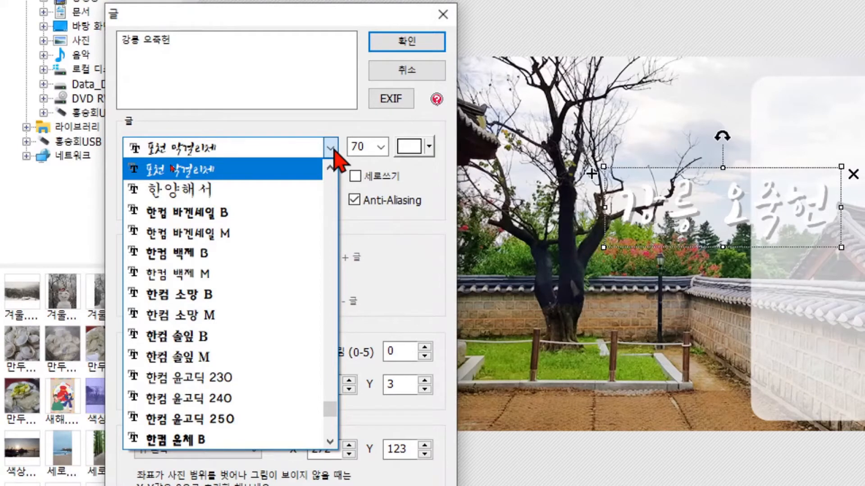
left_click_drag(332, 406, 334, 391)
left_click(335, 392)
left_click_drag(332, 387, 332, 399)
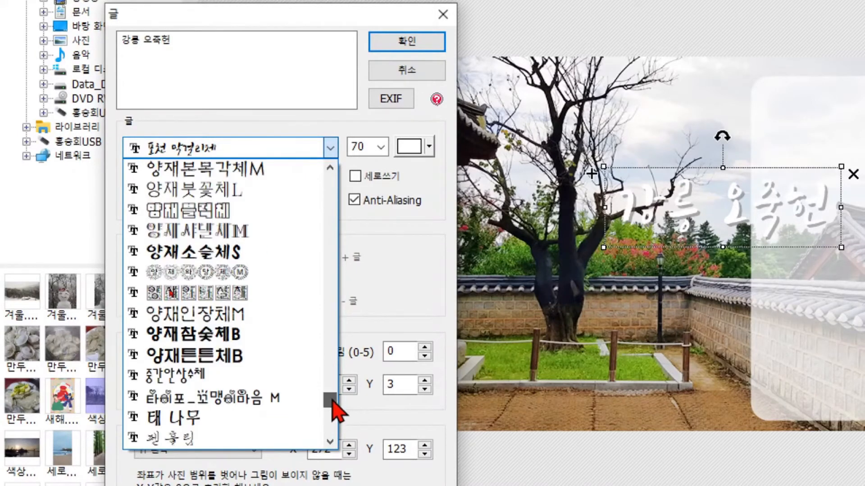
left_click(203, 253)
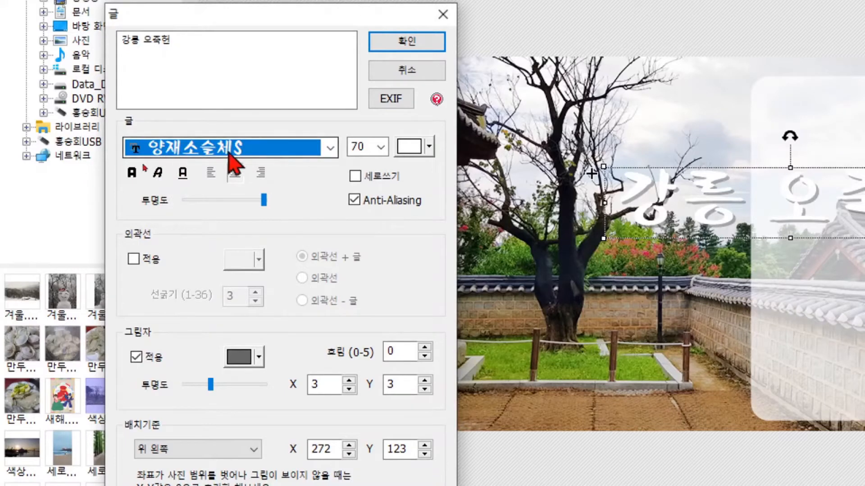
left_click(331, 149)
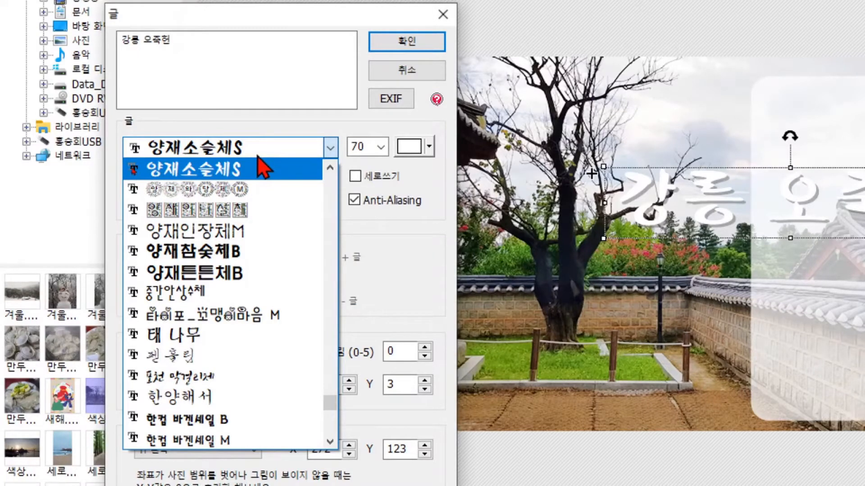
left_click(233, 174)
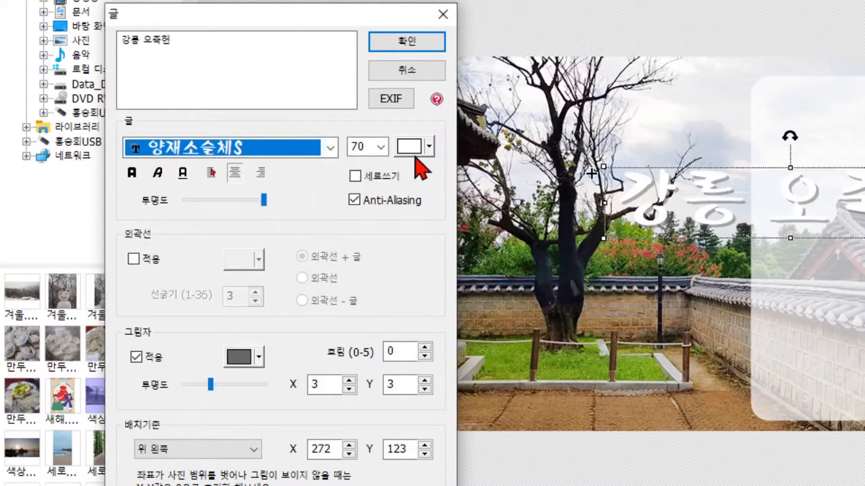
left_click(428, 145)
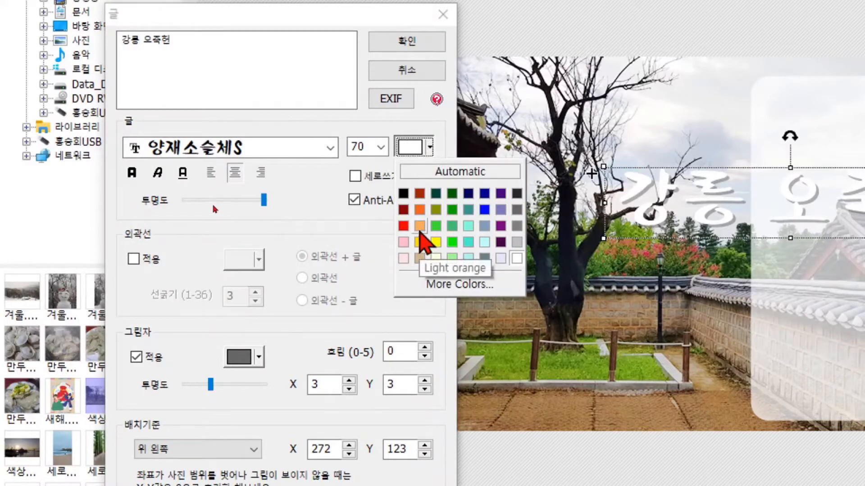
left_click(419, 209)
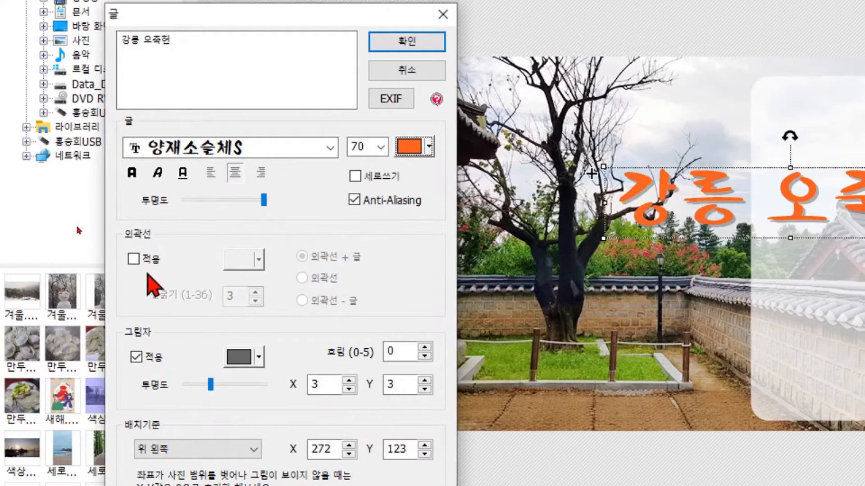
- Give the text a black outline with a line thickness of 5
left_click(133, 259)
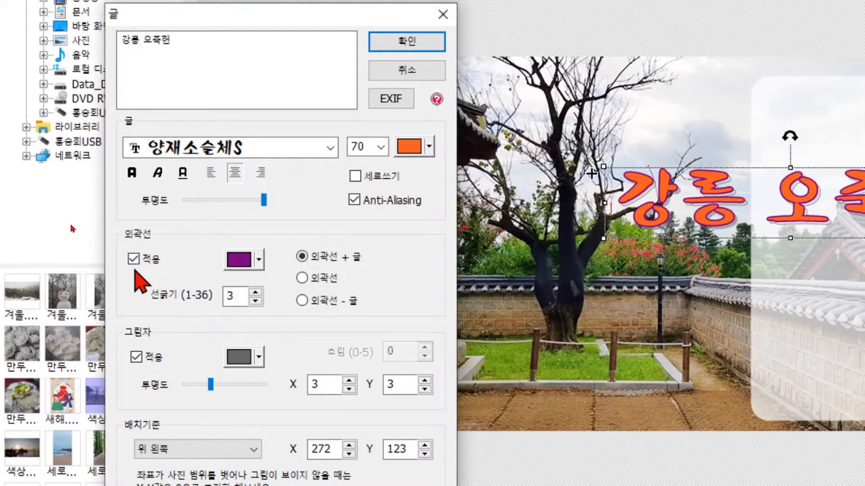
left_click(259, 261)
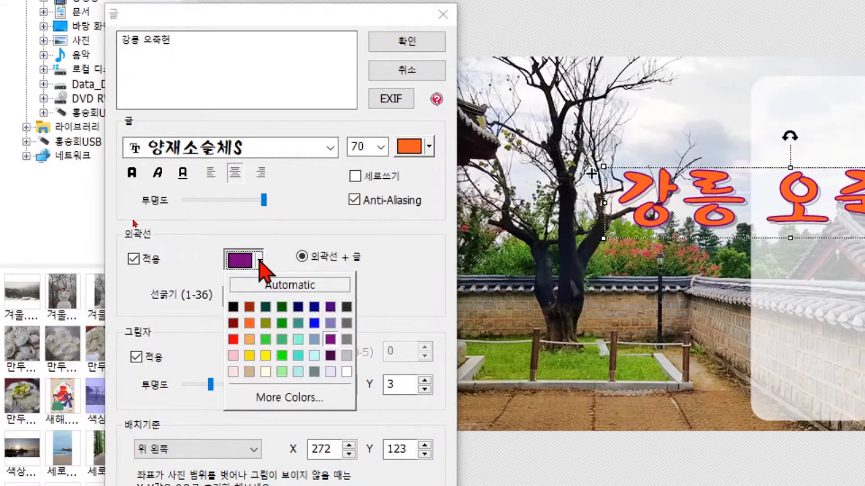
left_click(233, 307)
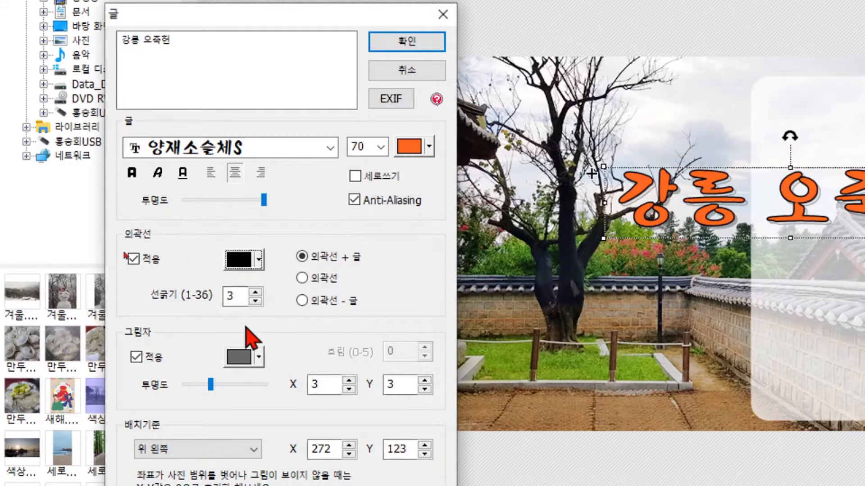
left_click(256, 292)
left_click(256, 293)
left_click(256, 293)
left_click(256, 293)
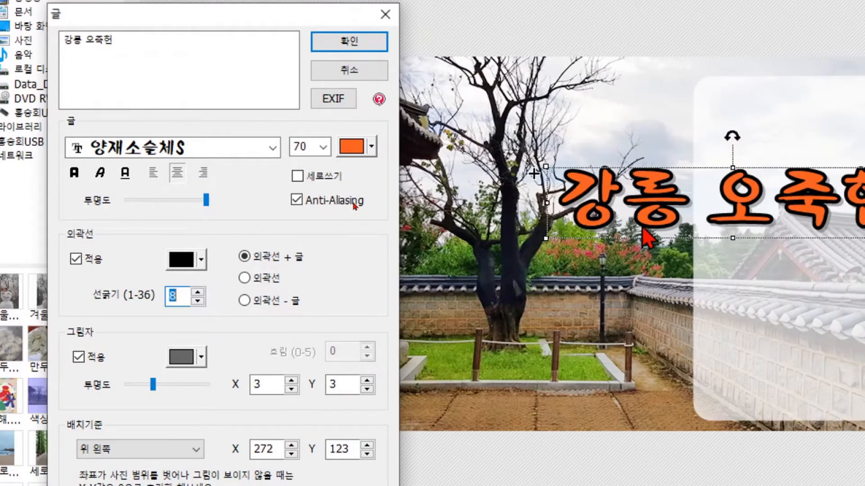
left_click(198, 301)
left_click(198, 301)
left_click(198, 300)
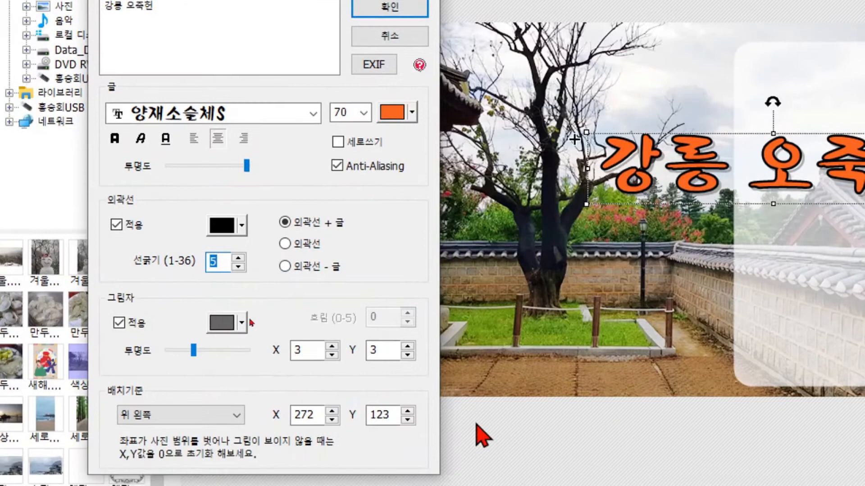
- Lower the text shadow's opacity to about a third, then try the outline-only style and restore outline plus text (외곽선 + 글)
left_click_drag(194, 351, 247, 352)
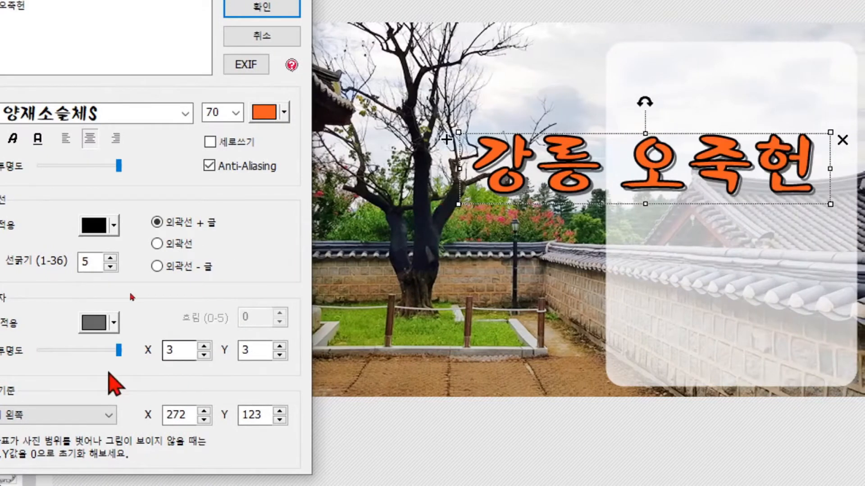
left_click_drag(118, 350, 74, 354)
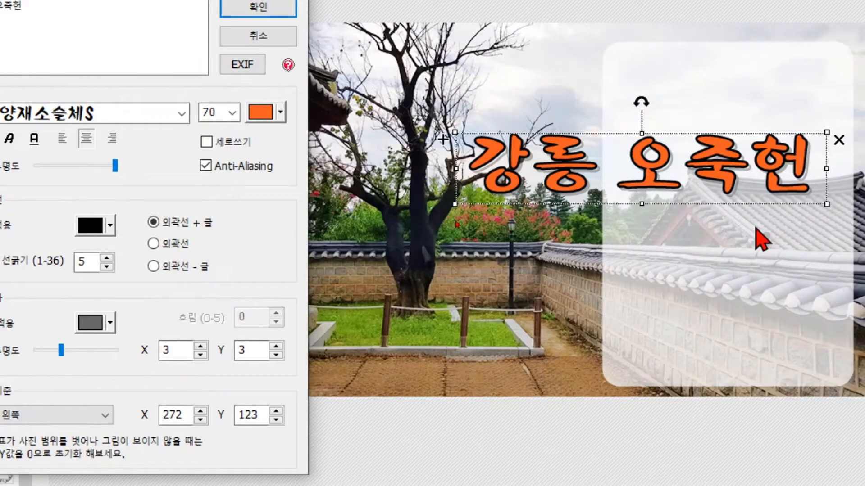
left_click(153, 244)
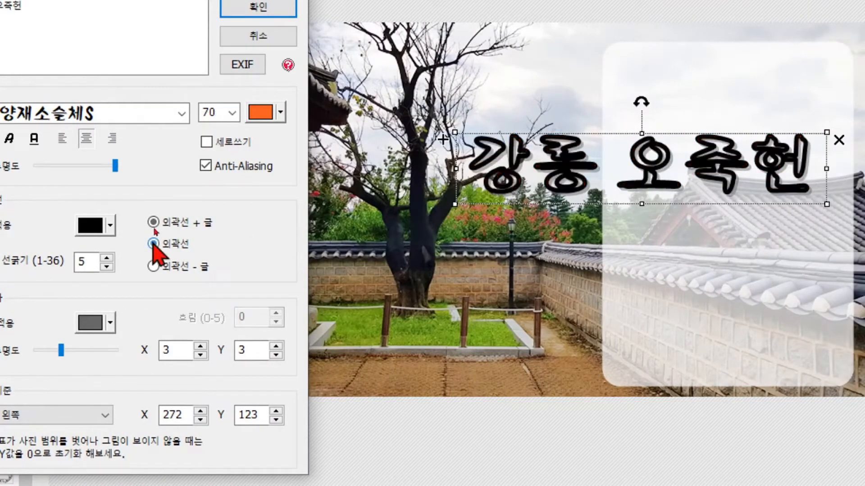
left_click(154, 222)
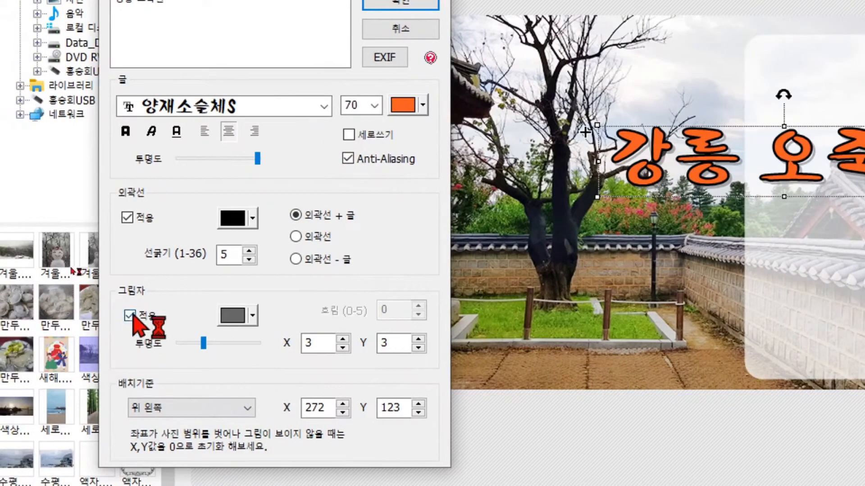
- Keep the text shadow enabled, set its X and Y offsets to 2, and apply the text settings
left_click(98, 315)
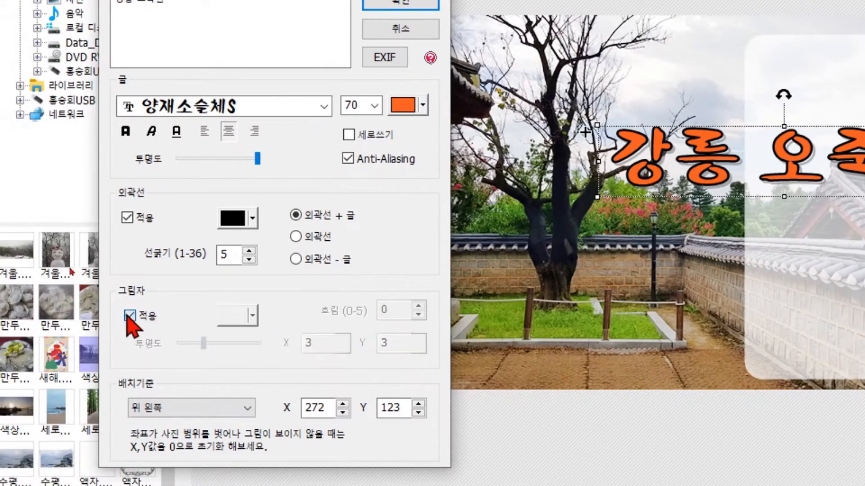
left_click(129, 316)
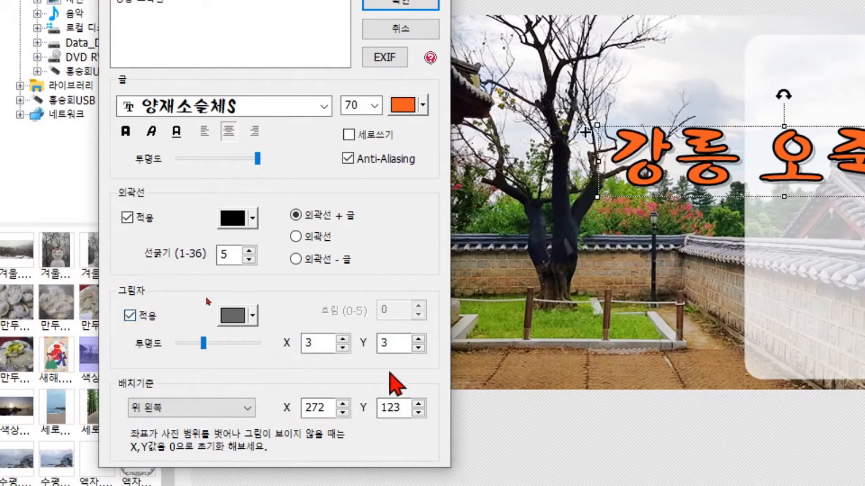
left_click(418, 348)
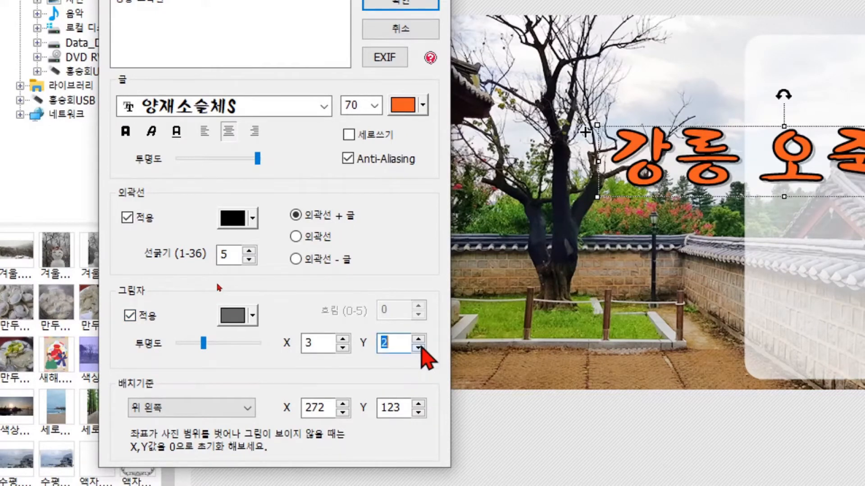
left_click(343, 348)
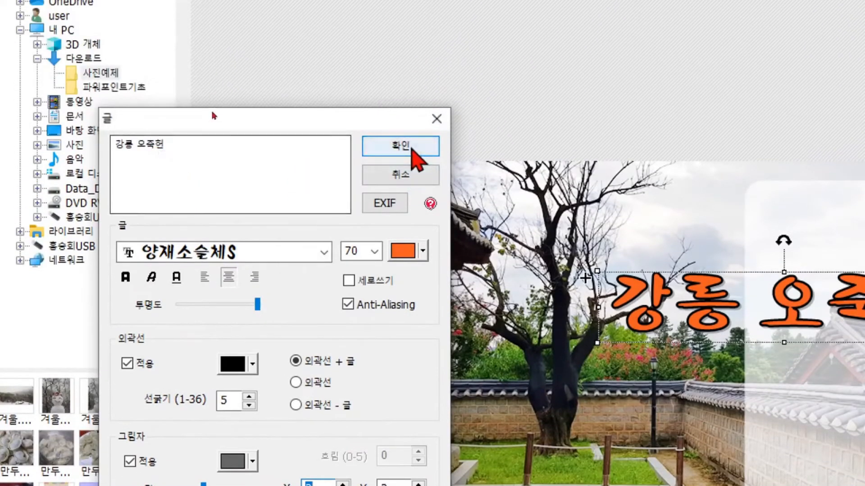
left_click(412, 149)
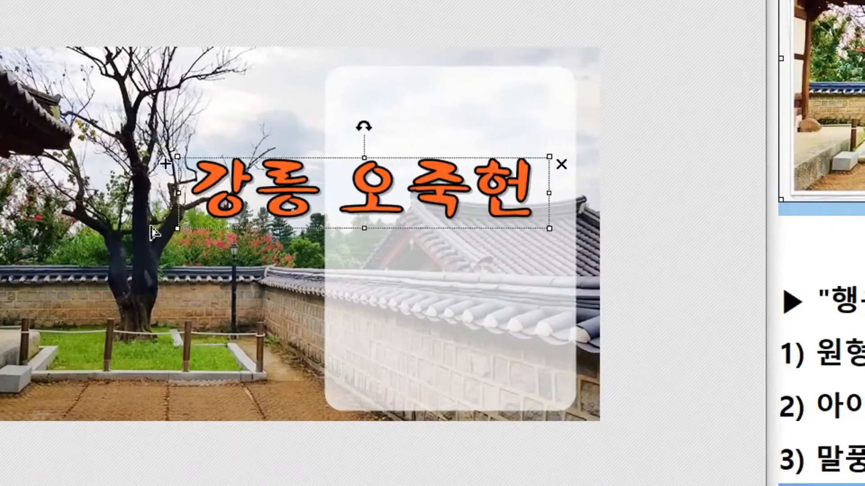
- Shrink the "강릉 오죽헌" text to fit the white rounded rectangle and place it centred near the rectangle's upper edge
left_click_drag(175, 228, 420, 192)
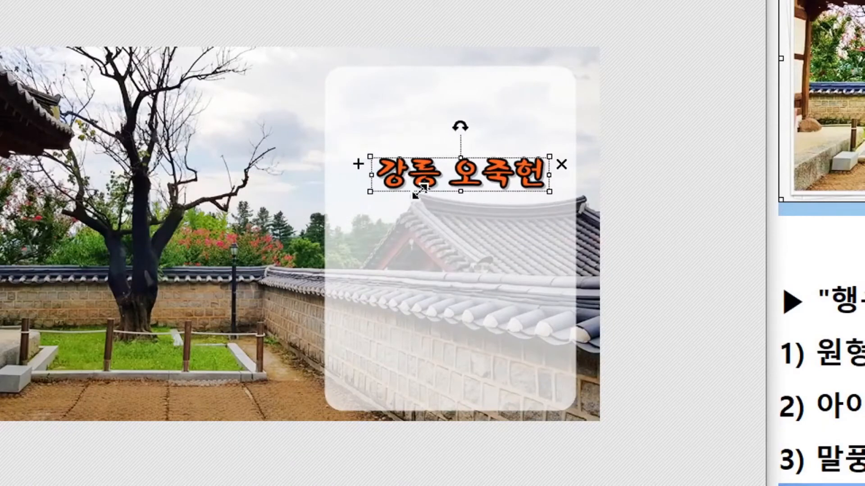
left_click_drag(462, 168, 453, 97)
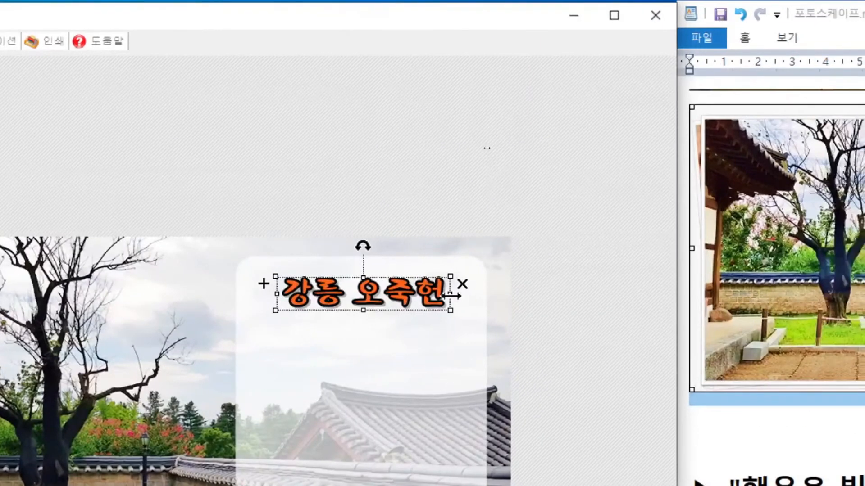
mouse_move(391, 300)
left_mouse_down()
mouse_move(395, 346)
mouse_move(387, 297)
left_mouse_up()
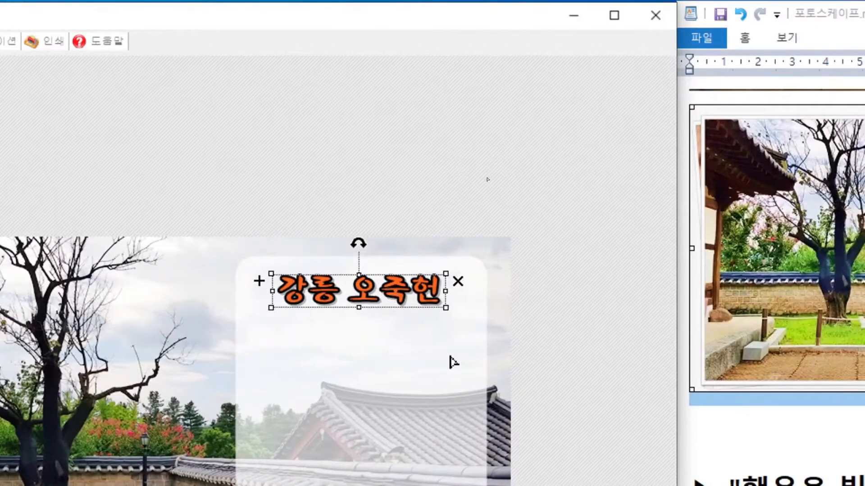
left_click_drag(446, 315, 398, 316)
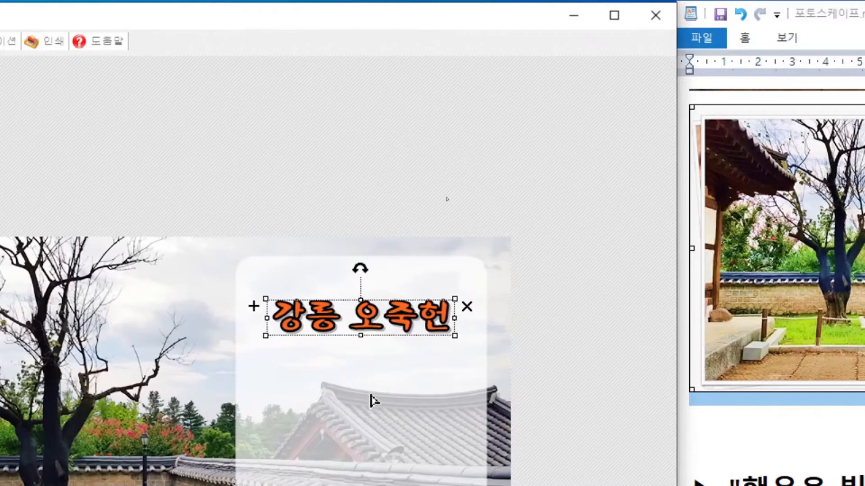
left_click(576, 378)
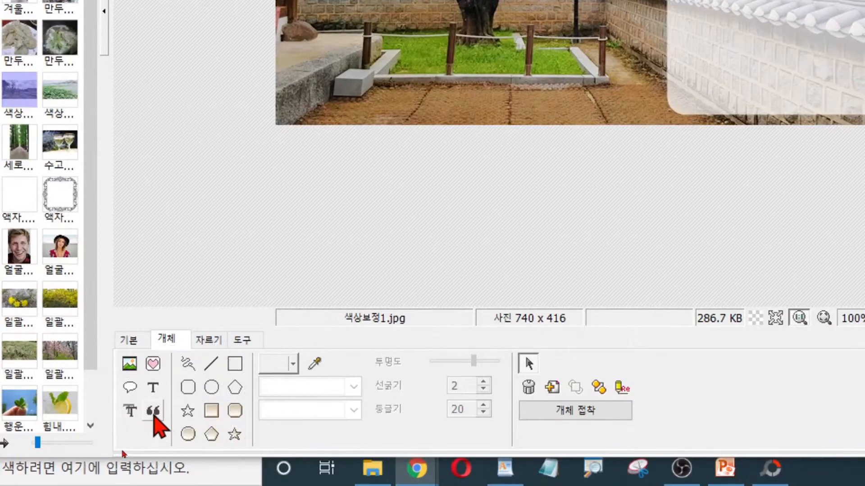
- Open the symbol picker and select the opening double quotation mark from the Wingdings set
left_click(154, 411)
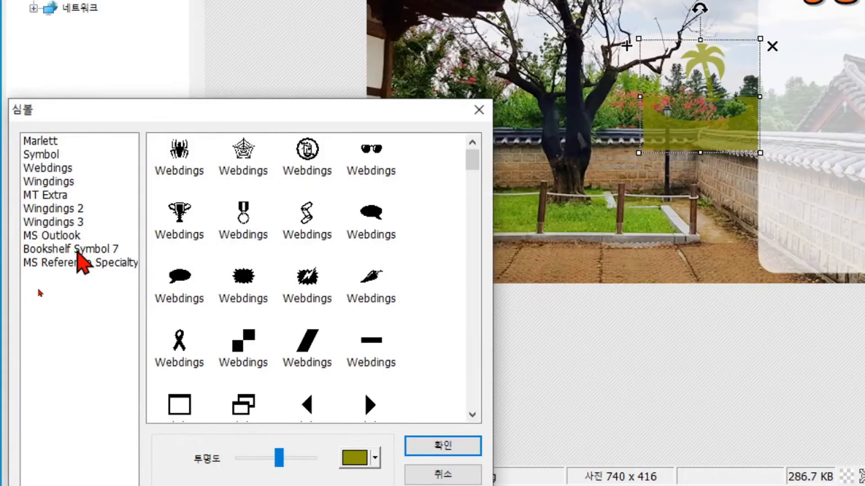
left_click_drag(147, 116, 665, 93)
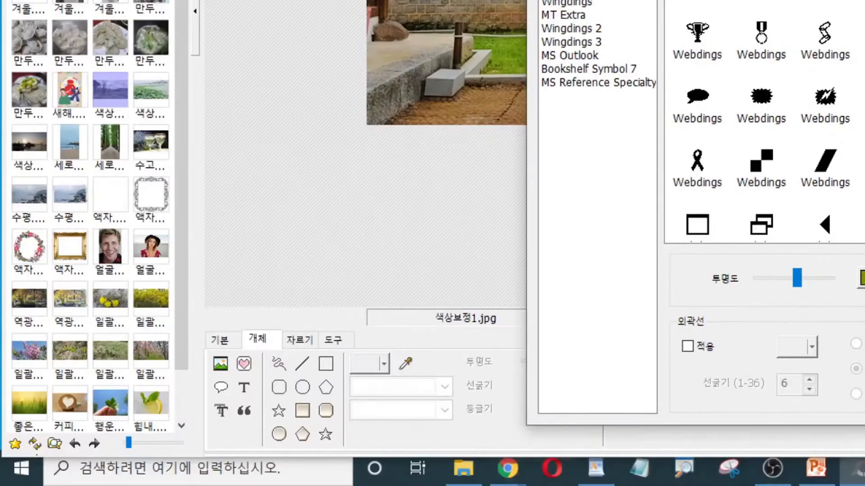
left_click(258, 341)
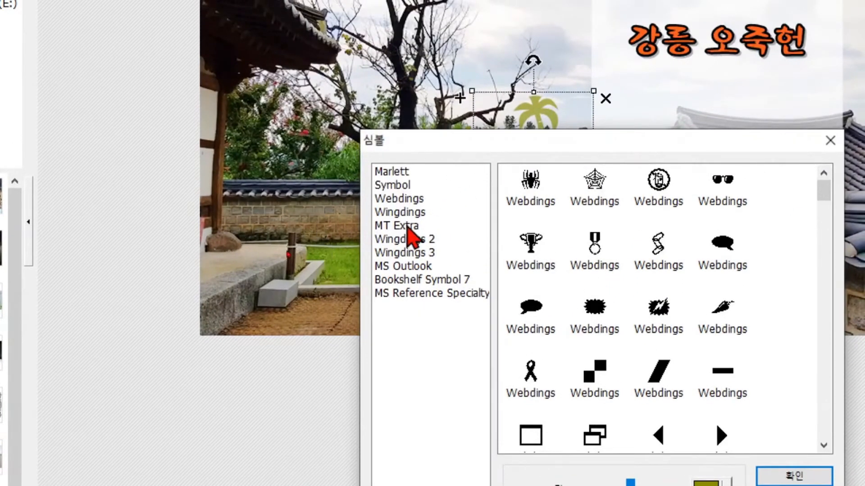
left_click(403, 218)
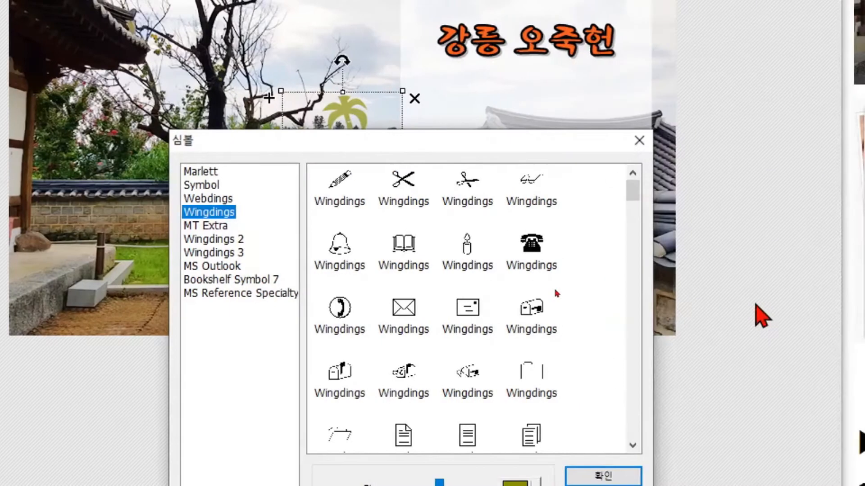
left_click_drag(637, 198, 640, 286)
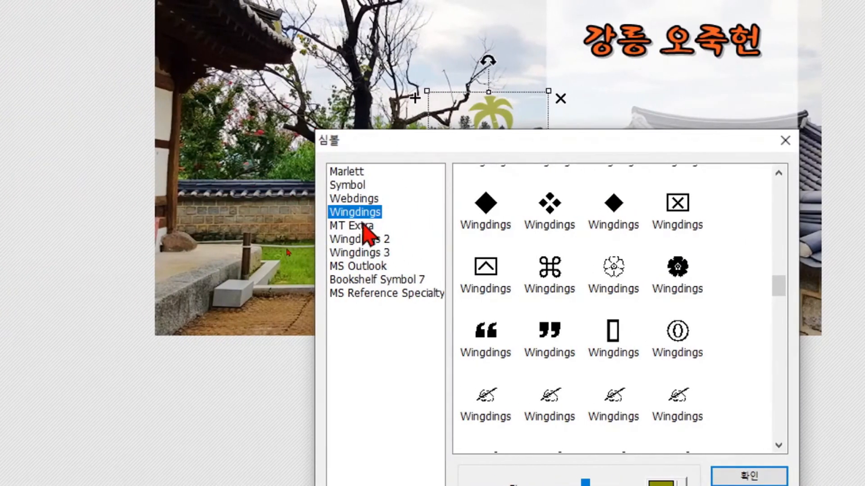
left_click(486, 343)
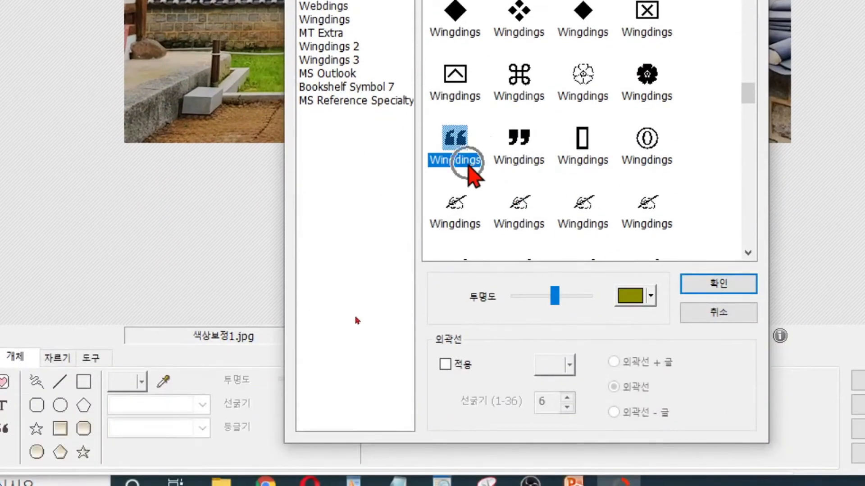
- Raise the symbol's opacity (투명도) to nearly the maximum and set its colour to olive
left_click_drag(555, 296, 585, 311)
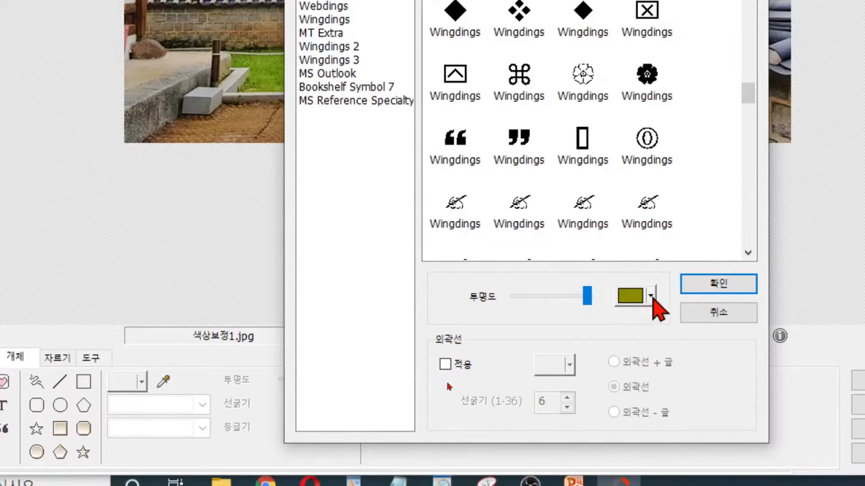
left_click(651, 295)
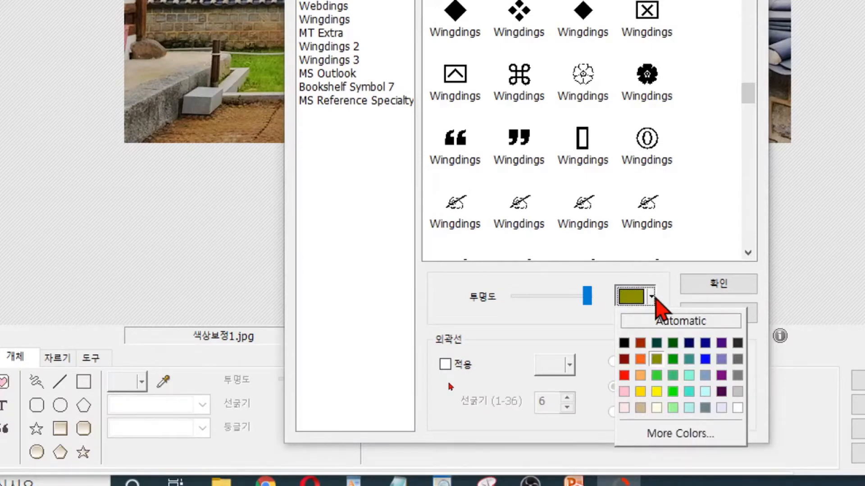
left_click(656, 359)
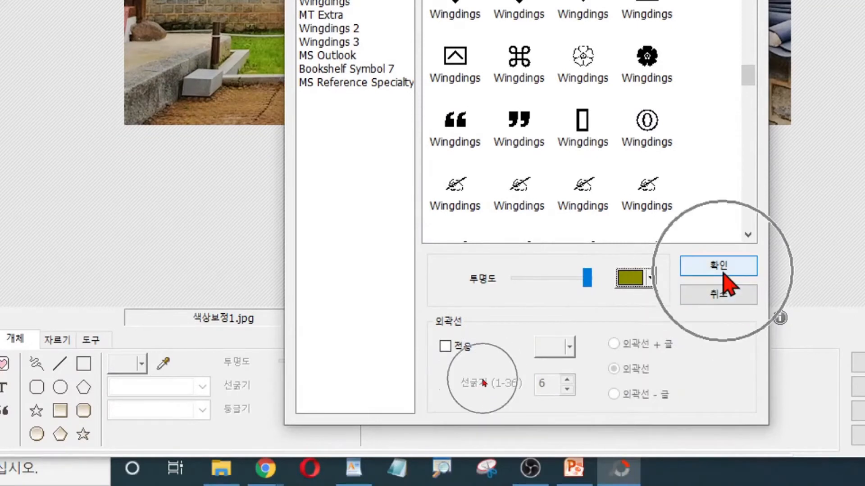
- Insert the opening quotation mark symbol, shrink it, and place it on the white rectangle just above the "강릉 오죽헌" title
left_click(450, 118)
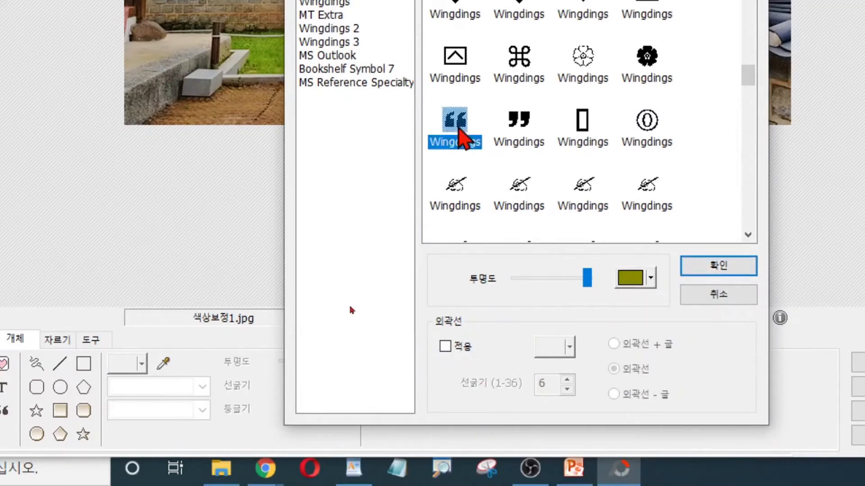
left_click(587, 278)
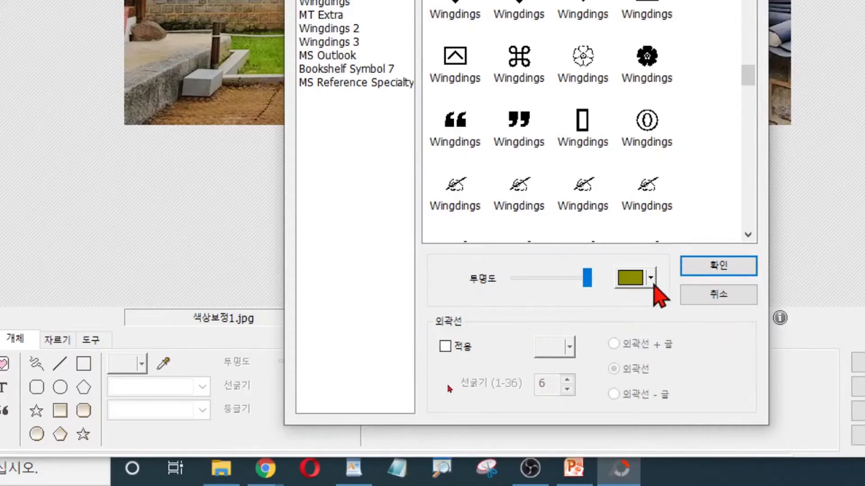
left_click(733, 262)
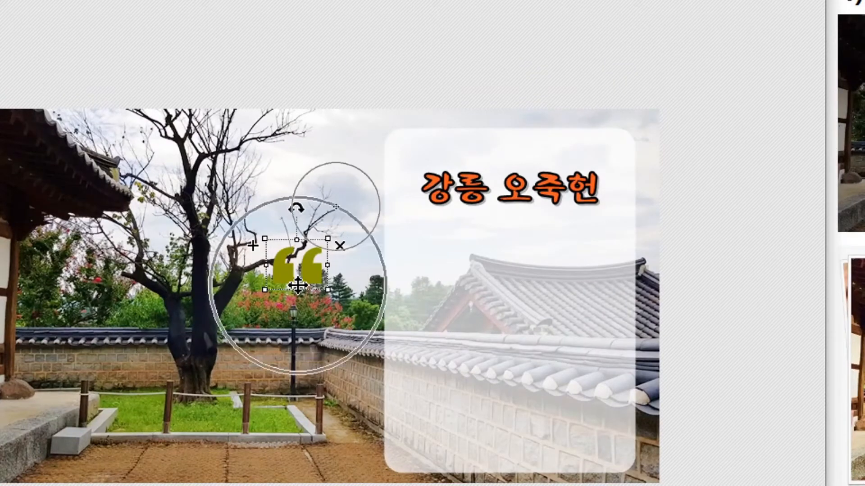
left_click_drag(308, 273, 526, 255)
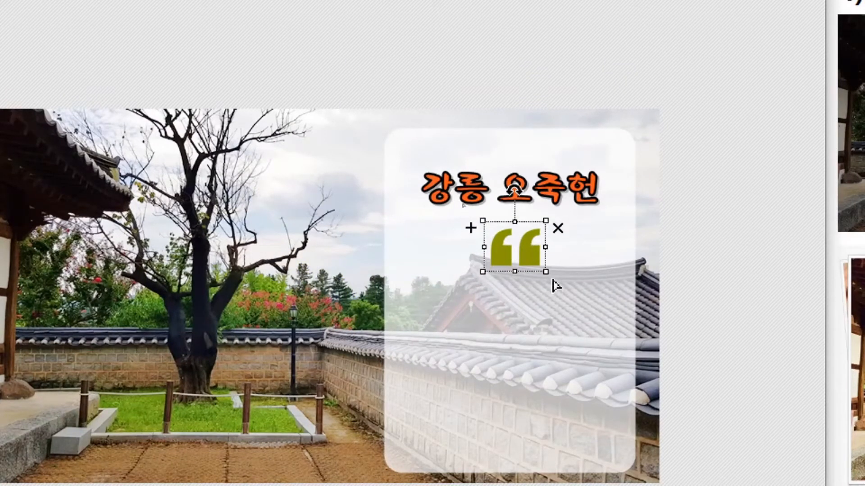
left_click_drag(546, 272, 518, 249)
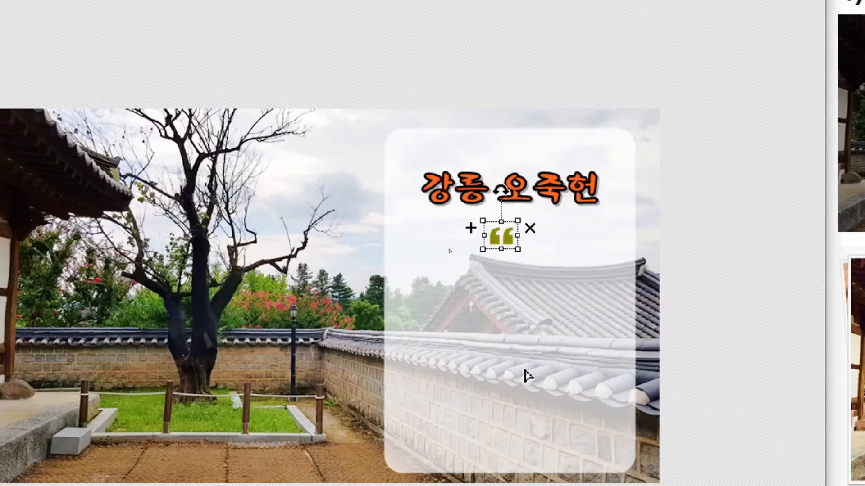
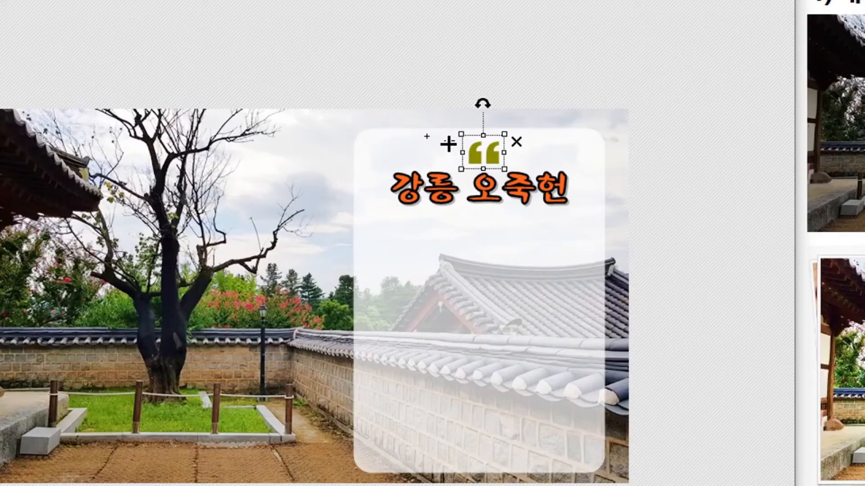
- Duplicate the quotation mark, place the copy below the title, and rotate it 180 degrees into a closing mark
key("ctrl+d")
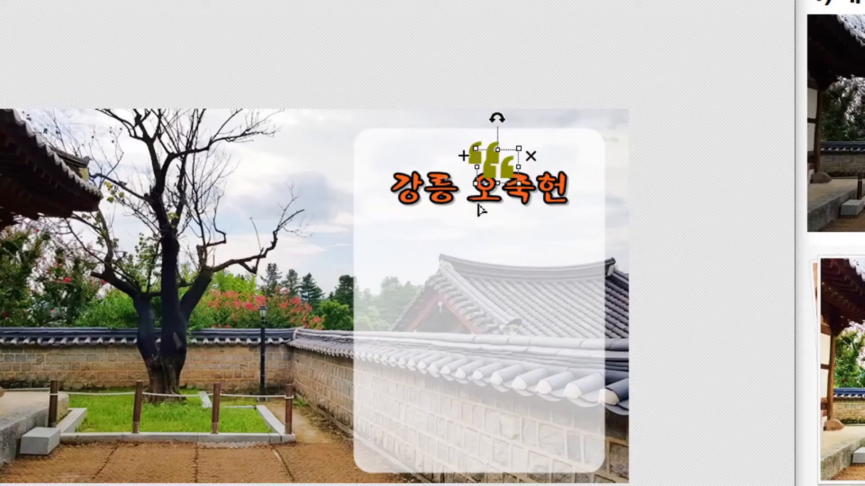
left_click_drag(501, 166, 489, 228)
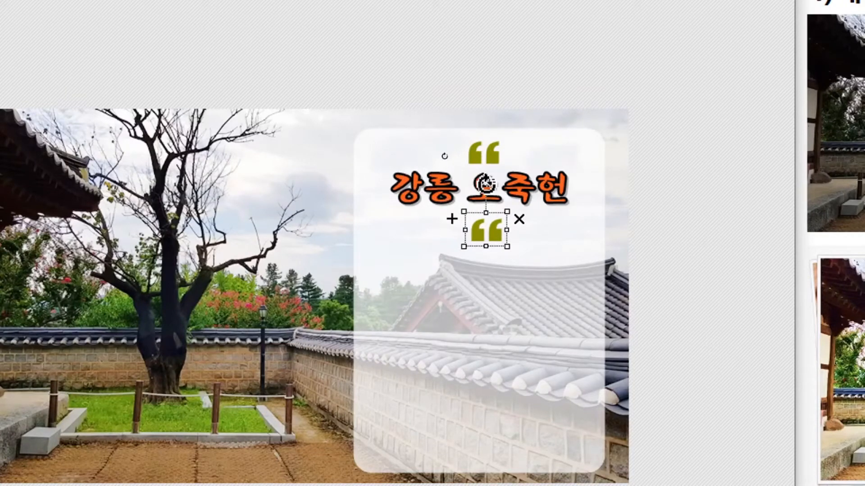
left_click_drag(486, 184, 486, 290)
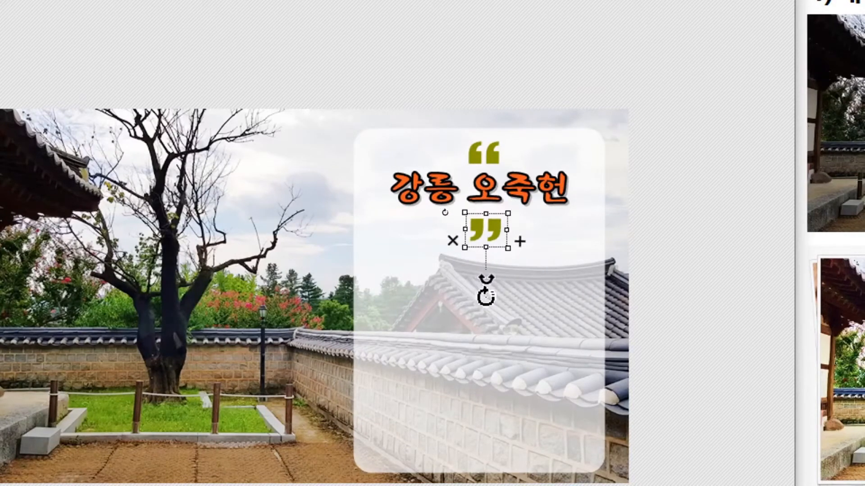
left_click(507, 221)
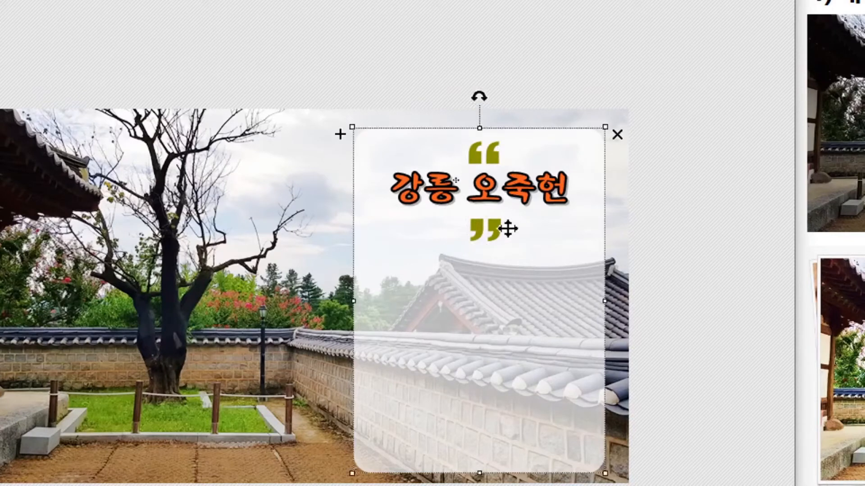
left_click(491, 237)
left_click(692, 230)
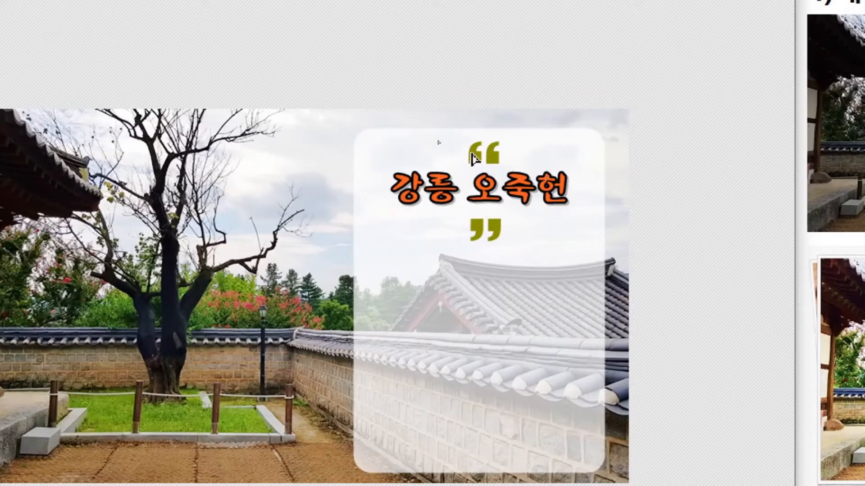
- Align the opening and closing quotation marks vertically with each other, centred above and below the title
left_click_drag(477, 157, 396, 156)
mouse_move(473, 227)
left_mouse_down()
mouse_move(581, 205)
mouse_move(597, 221)
mouse_move(486, 234)
left_mouse_up()
left_click_drag(416, 159, 482, 151)
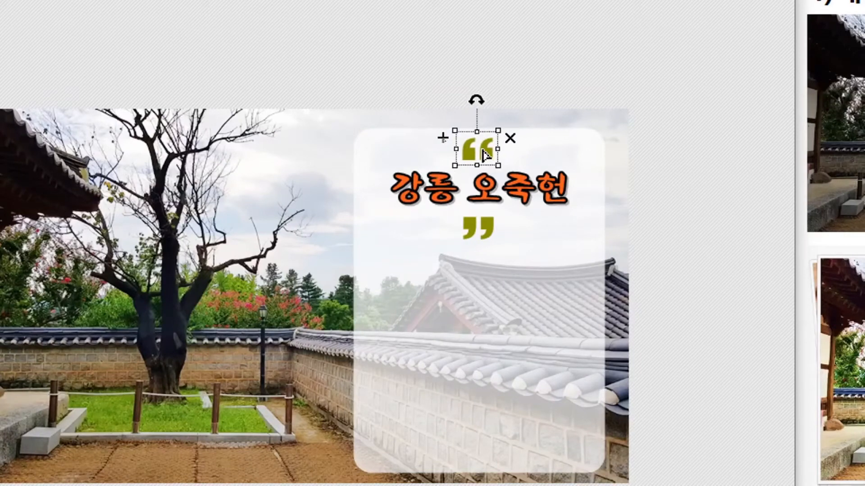
left_click(694, 198)
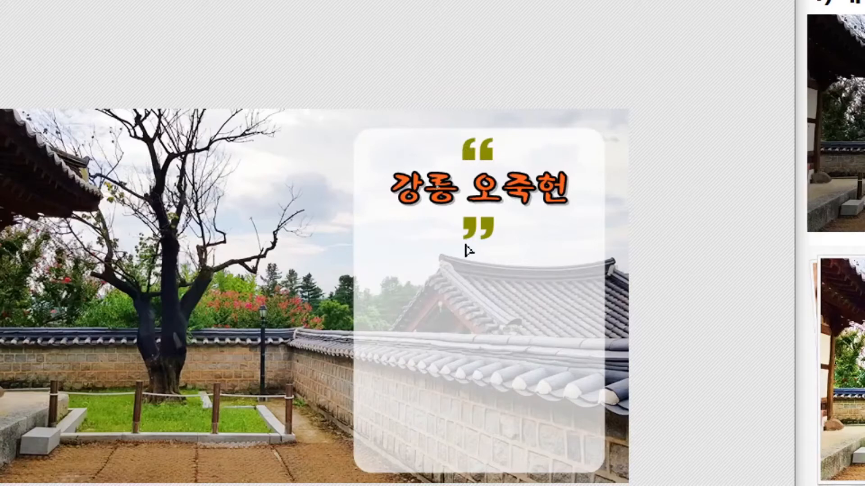
left_click(486, 152)
key("ctrl")
key("ctrl")
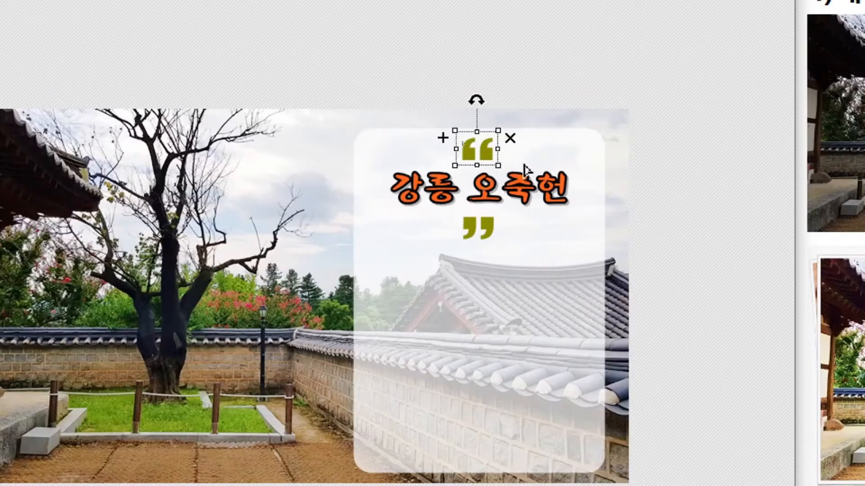
key("ctrl")
key("ctrl")
key("ctrl")
left_click(721, 222)
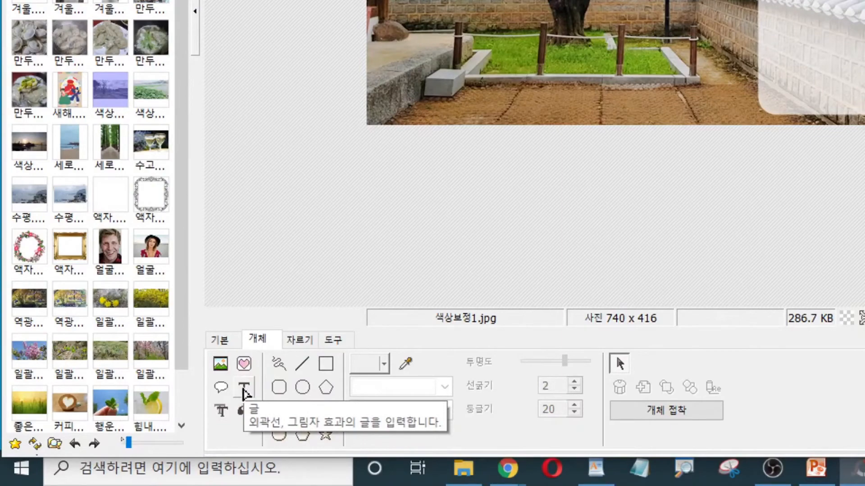
- Create a new text object and replace its default content with the first line "신사임당의 흔적과"
left_click(242, 390)
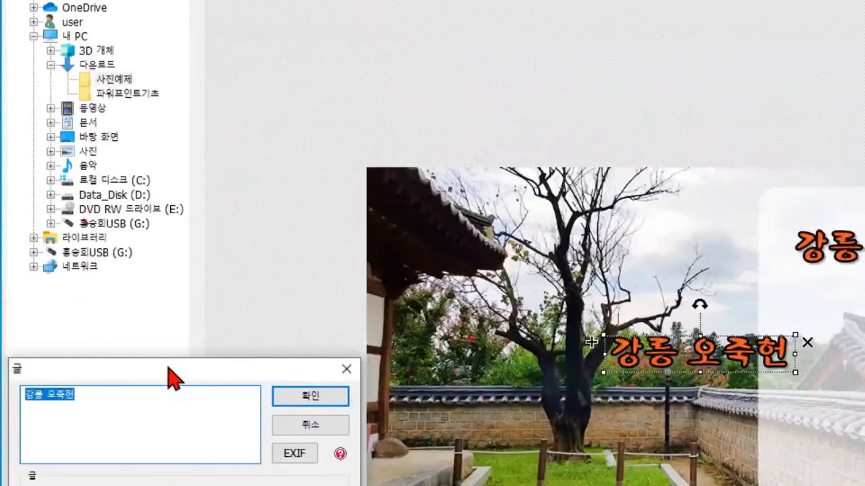
left_click_drag(173, 377, 324, 155)
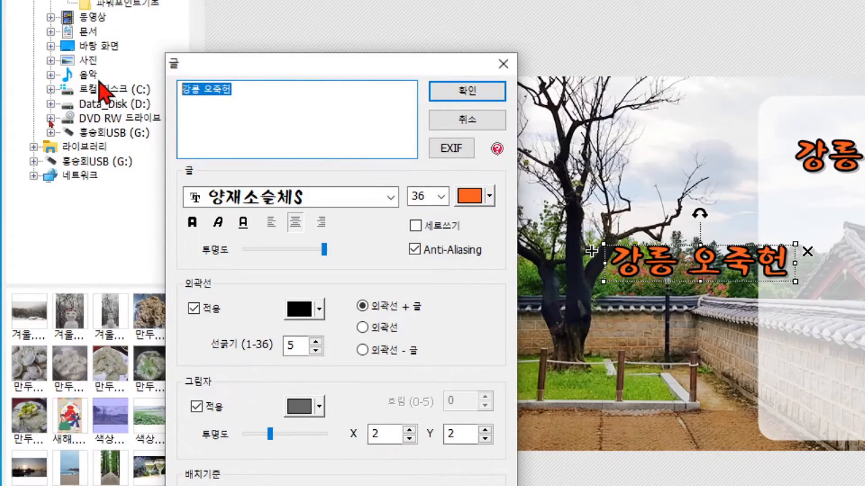
type("신사")
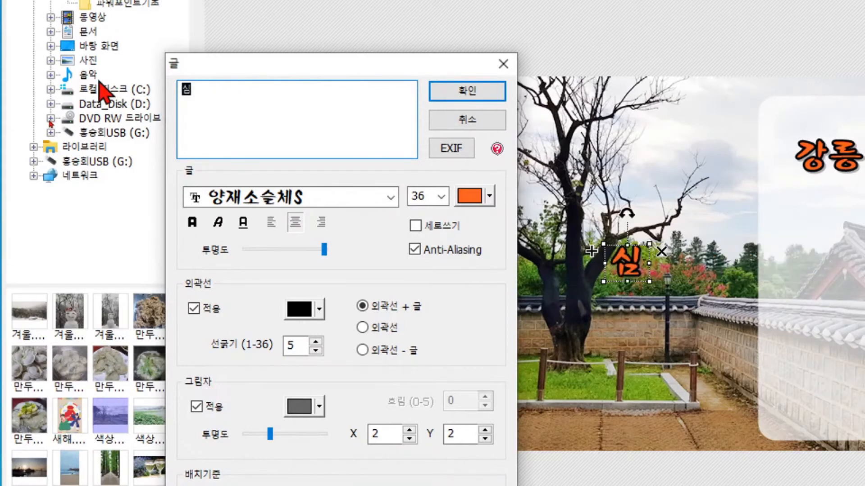
type("임당의")
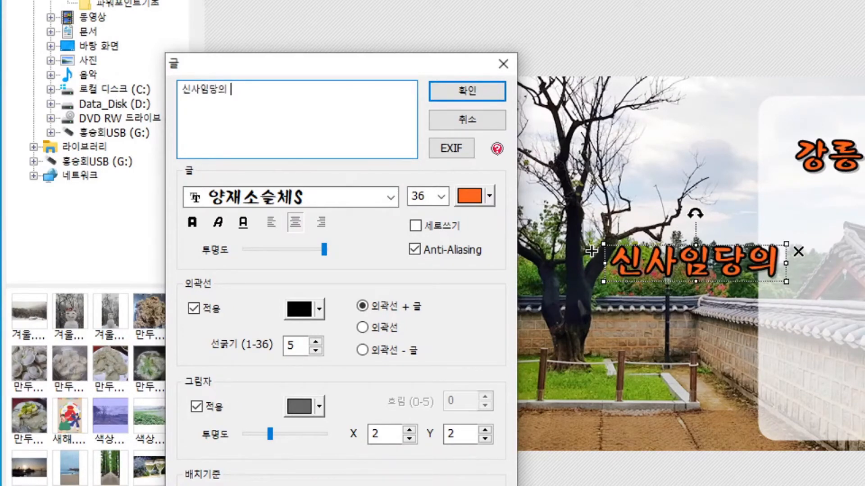
type(" 흔적고")
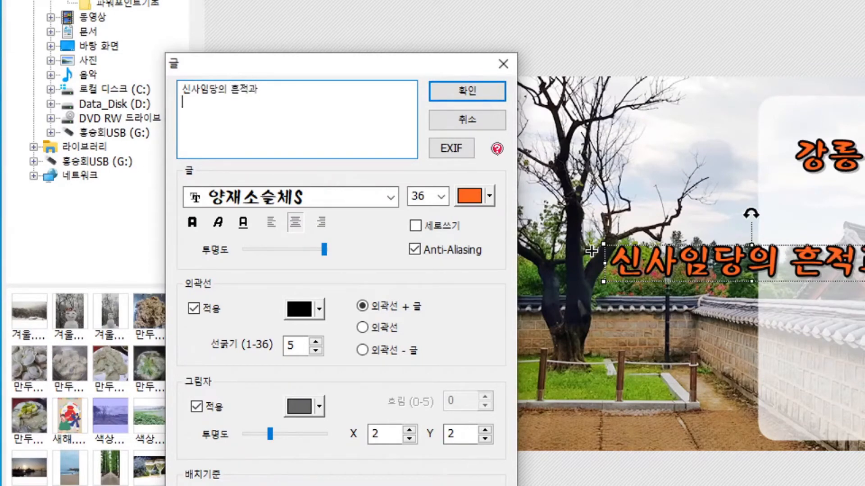
- Enter the second text line as "율곡 이이의 일상을", correcting the mistyped first word
type("육곡")
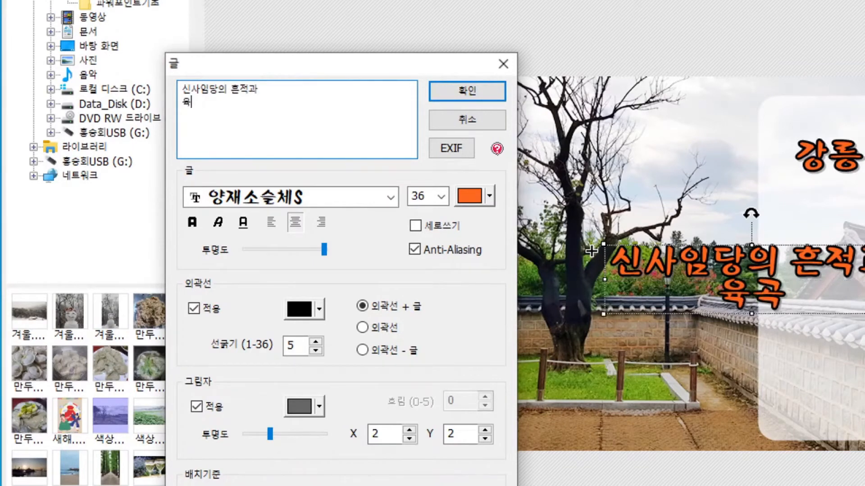
key("BackSpace")
type("율고")
key("BackSpace")
key("BackSpace")
type("율곡")
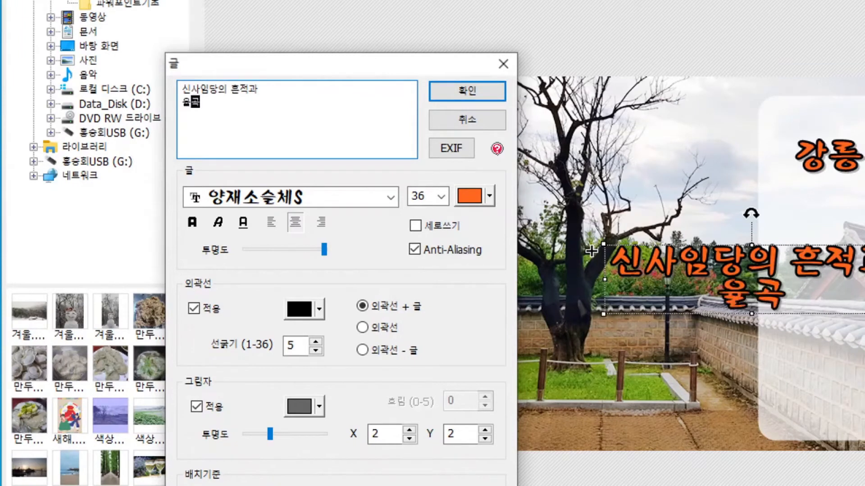
type(" 이이의")
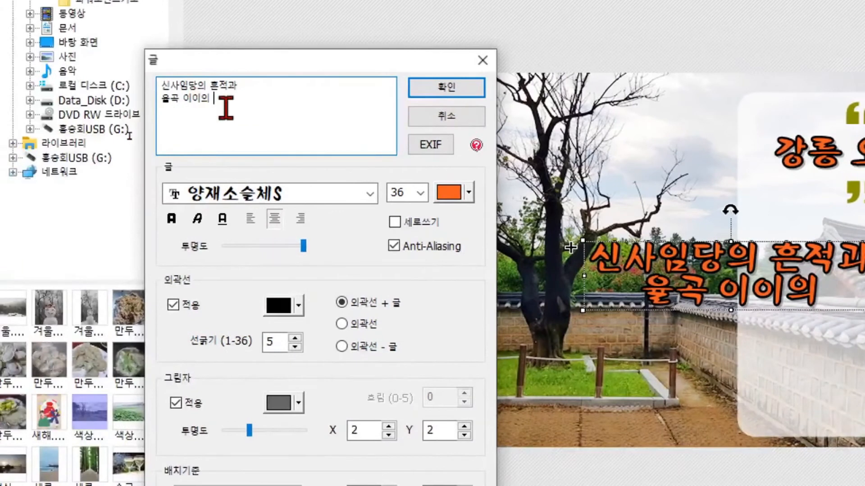
type("일상을")
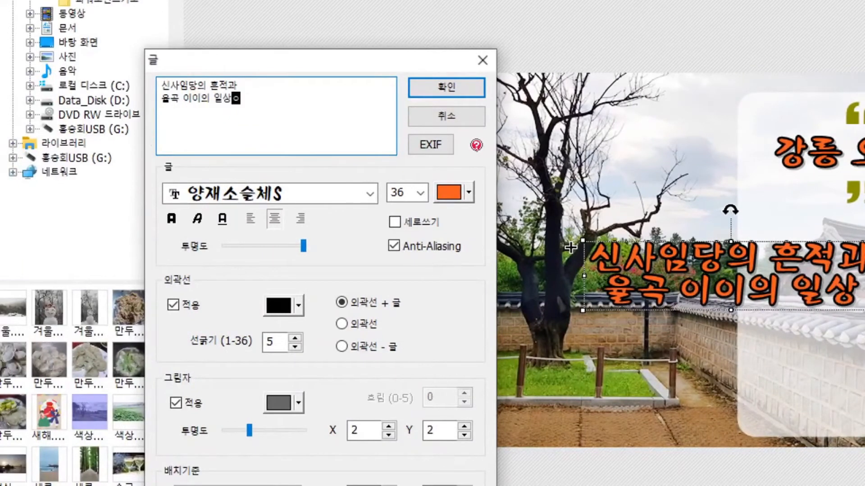
- Add the third description line "강릉 오죽헌에서", correcting the mistyped start of the line
key("Return")
type("가으")
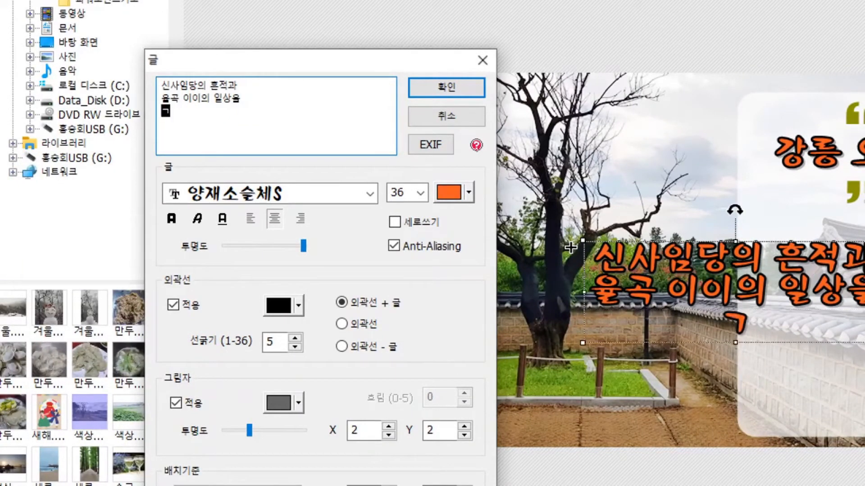
key("BackSpace")
key("BackSpace")
key("BackSpace")
type("강릉 오죽ㅇ")
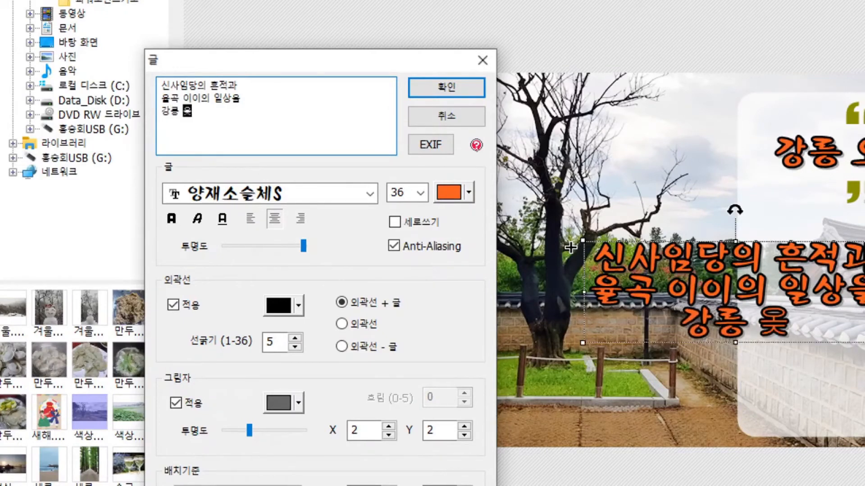
type("헌에서")
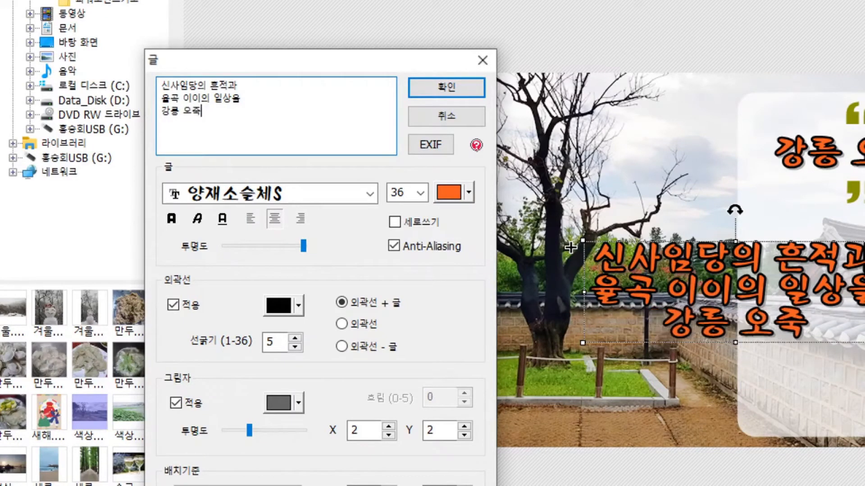
- Add the fourth description line "느껴보다.." below the line about 오죽헌
key("Return")
type("느껴보다")
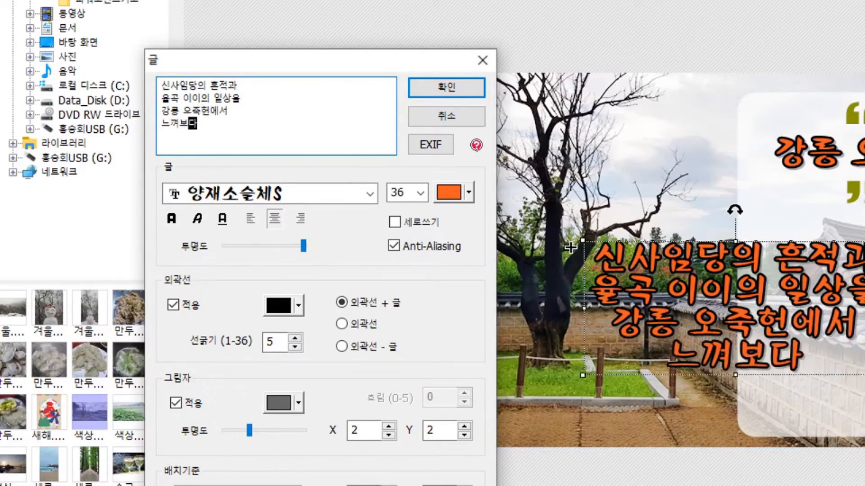
type("..")
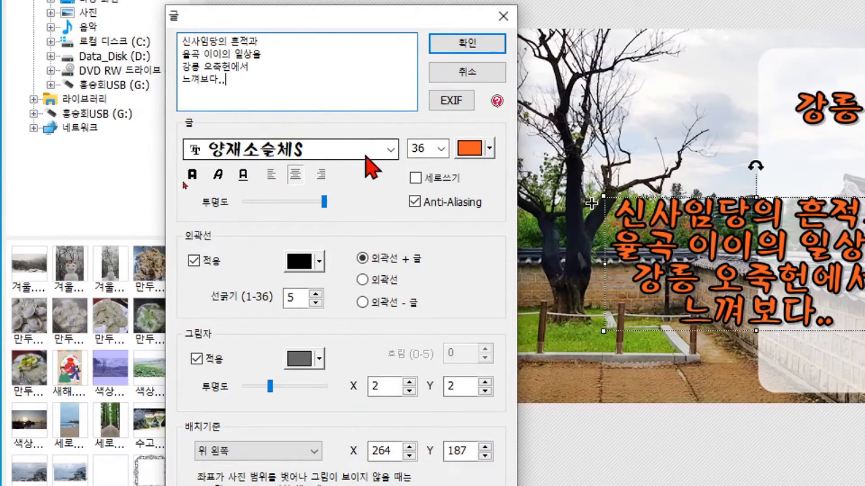
- Set the description's font to 양재인장체M and its text colour to olive, like the quotation marks
left_click(390, 150)
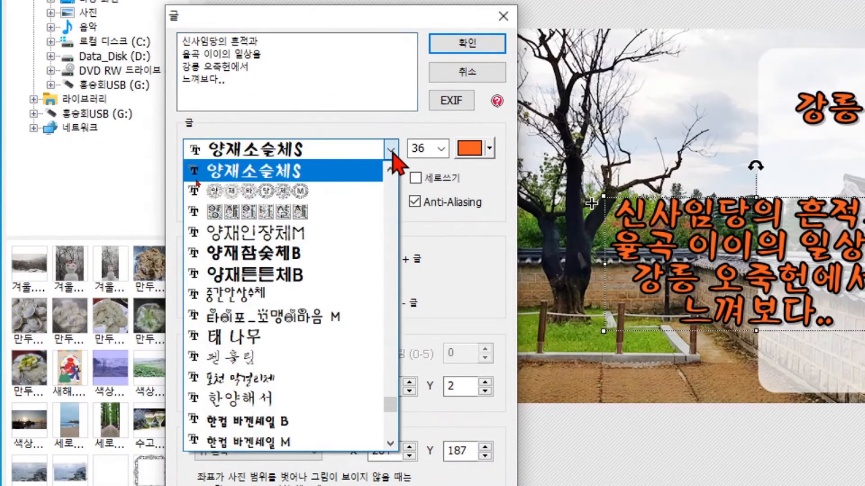
left_click(295, 233)
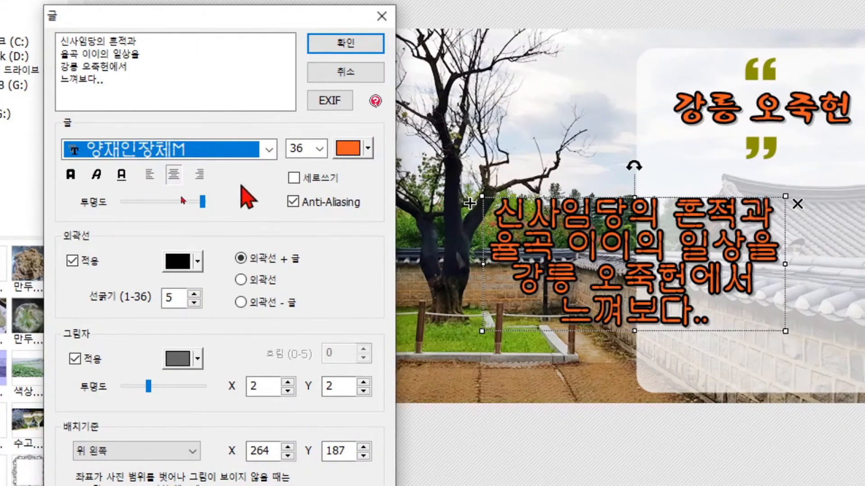
left_click(369, 149)
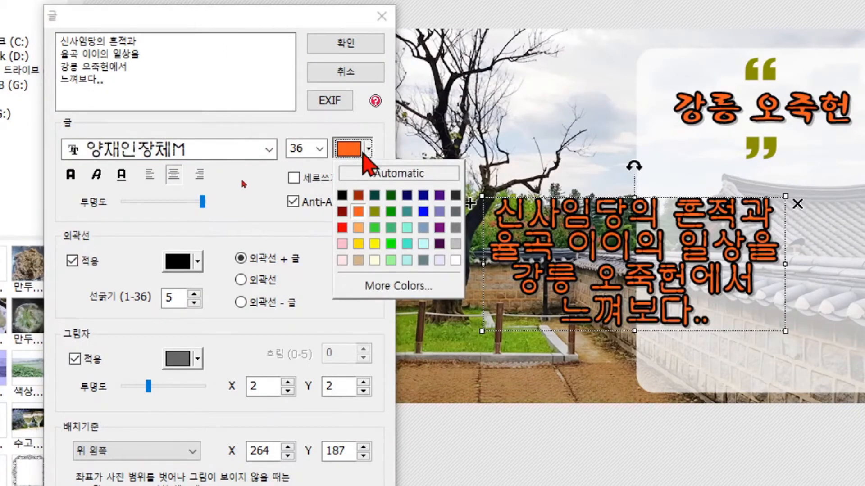
left_click(374, 211)
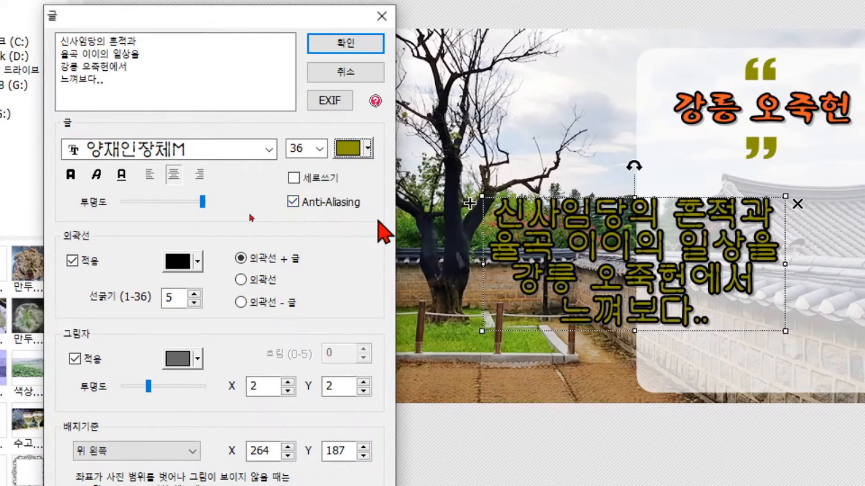
- Try an orange outline colour on the description text and return the outline to black
left_click(178, 261)
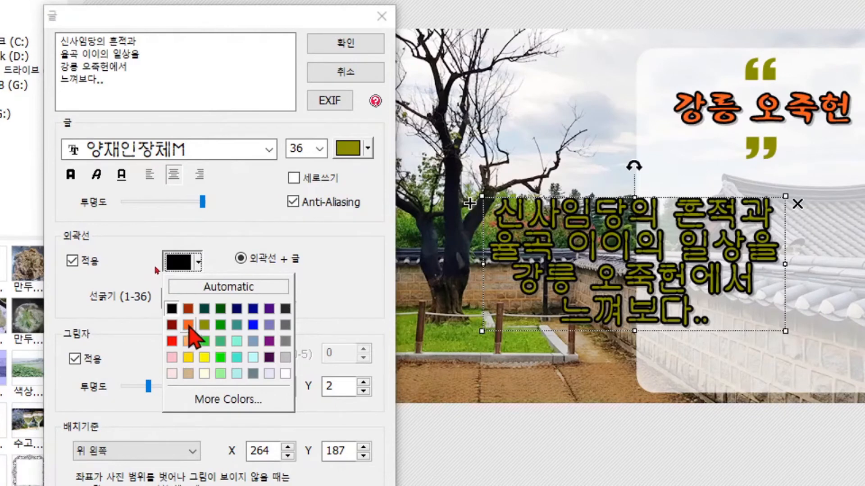
left_click(188, 325)
left_click(198, 261)
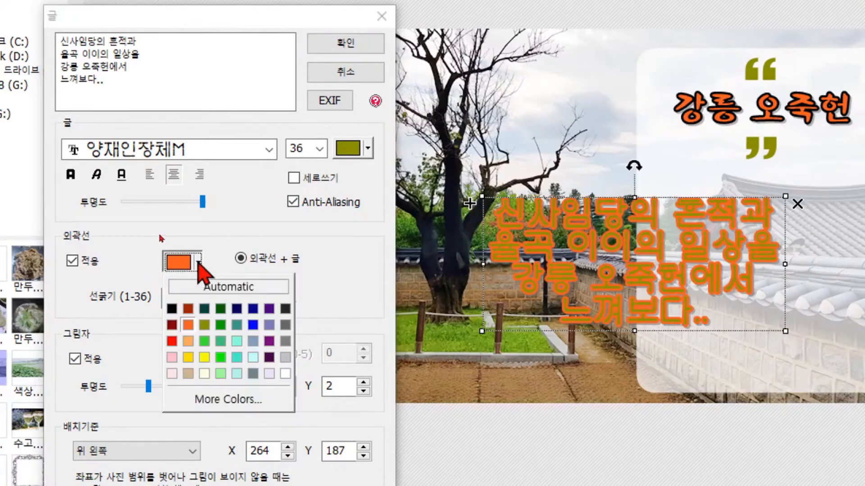
left_click(171, 308)
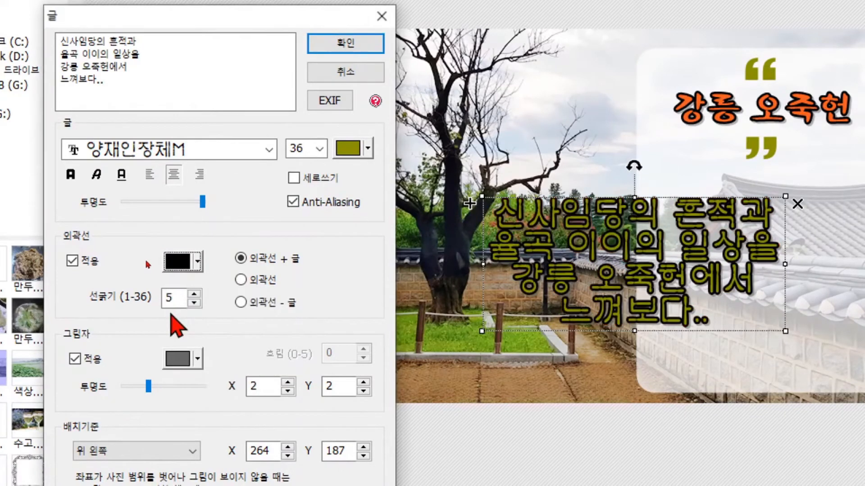
- Set the description text's outline thickness to 2
left_click(194, 303)
left_click(194, 303)
left_click(194, 303)
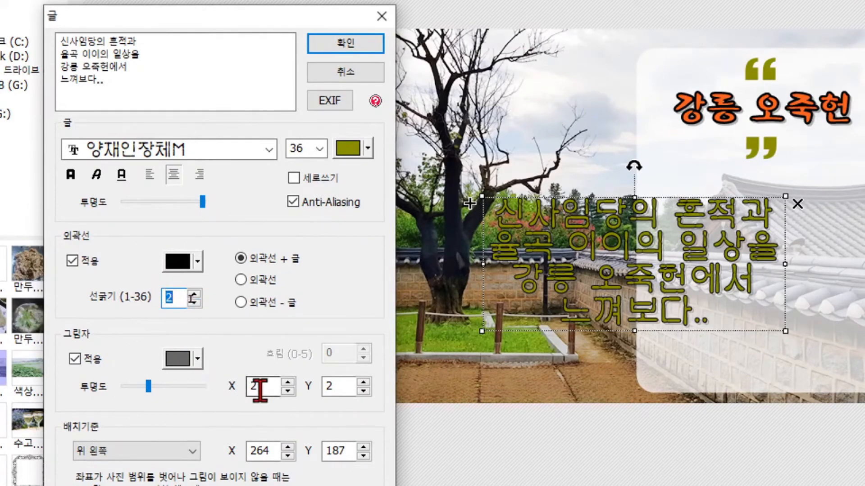
- Try a larger horizontal shadow offset on the description text and return it to 2
left_click(287, 382)
left_click(287, 382)
left_click(290, 391)
left_click(290, 391)
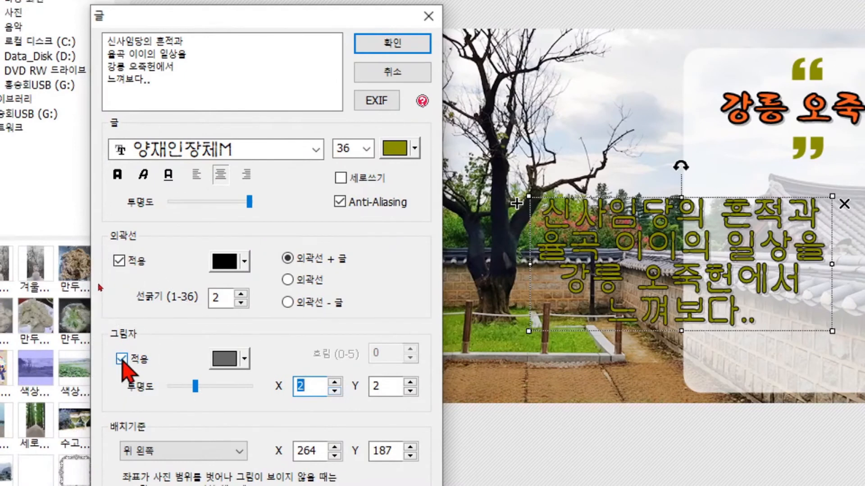
- Turn off the description's shadow, apply the text settings, and move the text over onto the white rounded rectangle
left_click(121, 358)
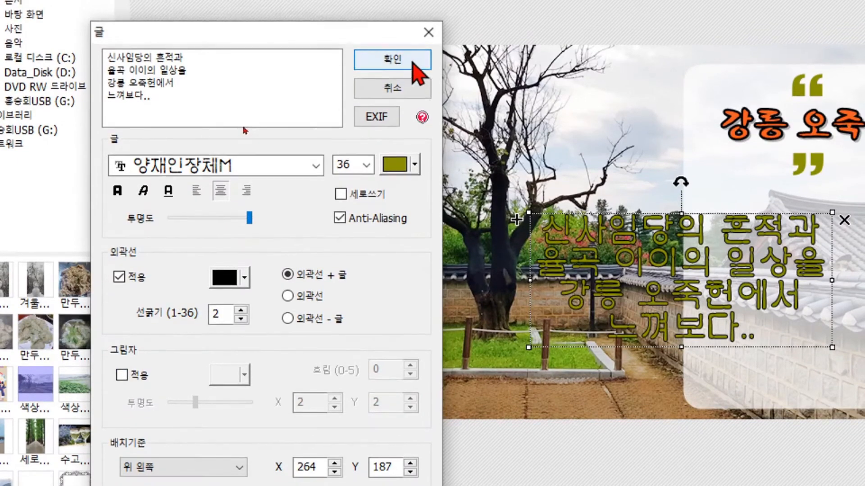
left_click(413, 63)
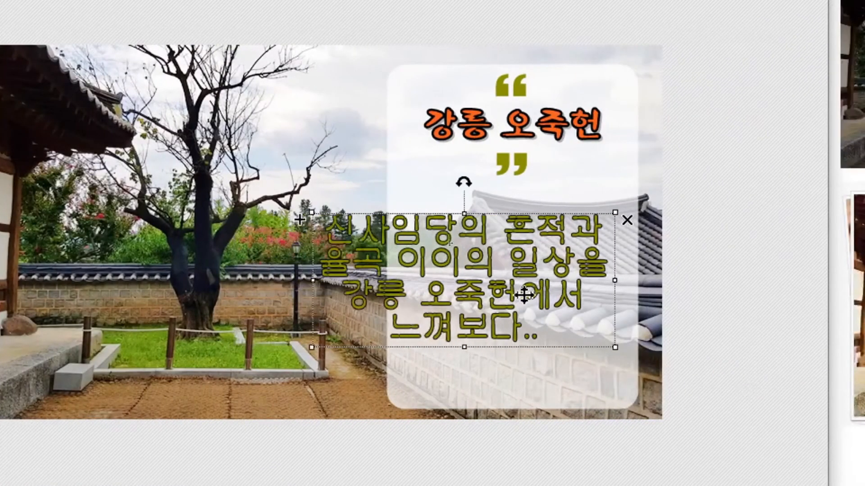
left_click_drag(524, 295, 586, 293)
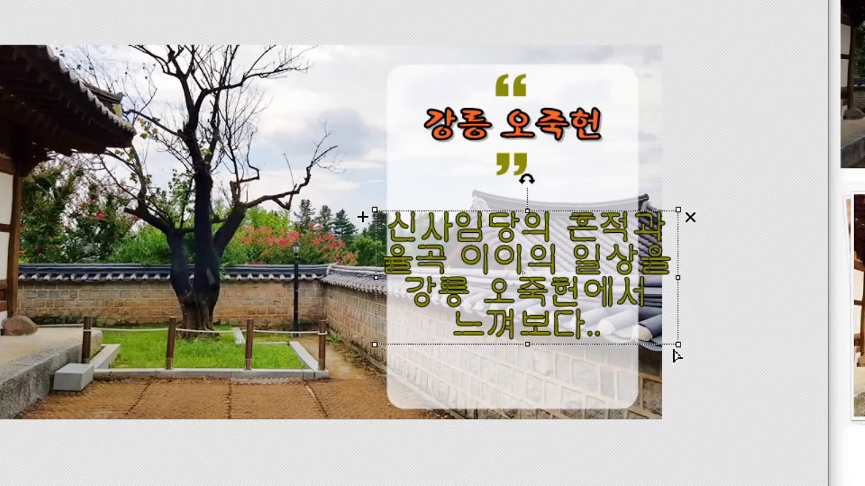
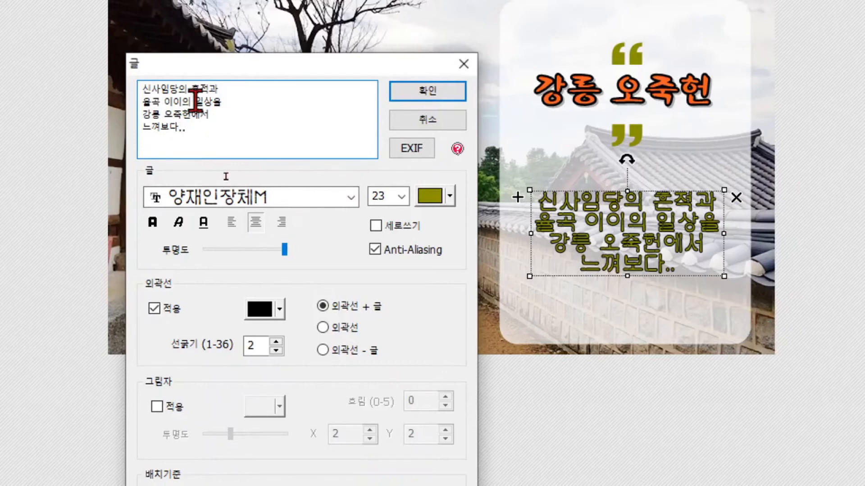
- Break the first two description lines after "신사임당의" and "율곡 이이의", making six shorter lines
key("Return")
left_click(193, 114)
key("Return")
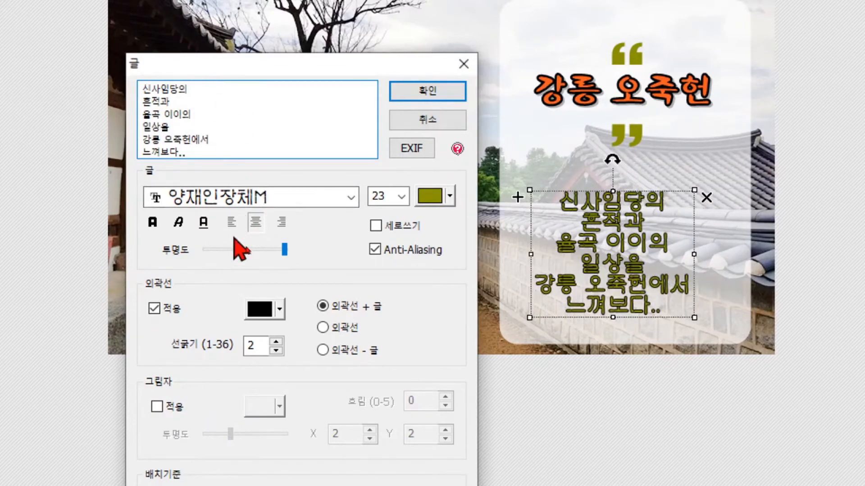
- Set the description's text colour to turquoise after trying yellow, and turn off its outline
left_click(449, 196)
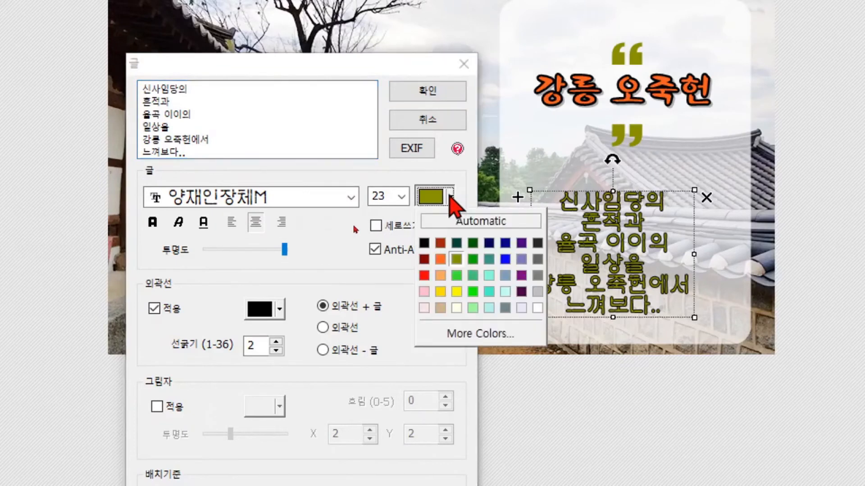
left_click(456, 292)
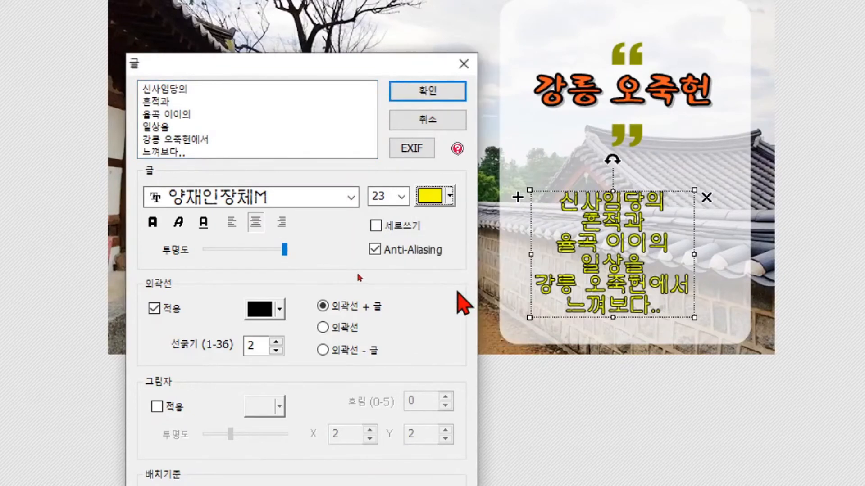
left_click(450, 196)
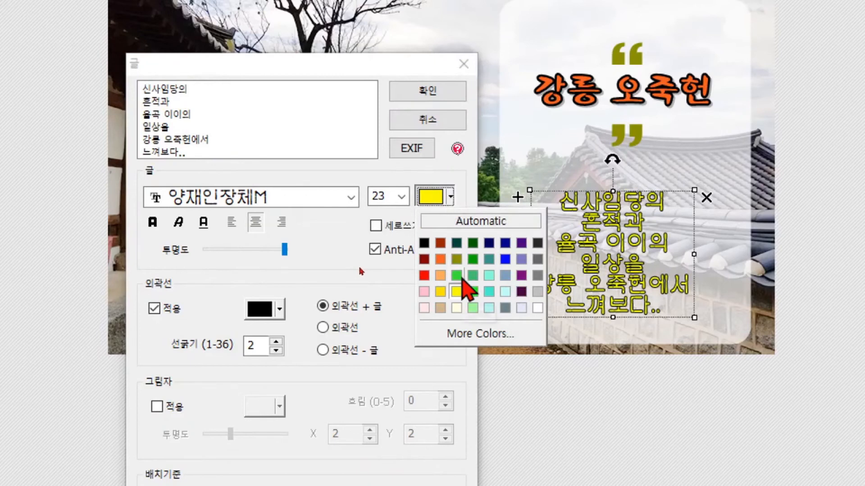
left_click(488, 291)
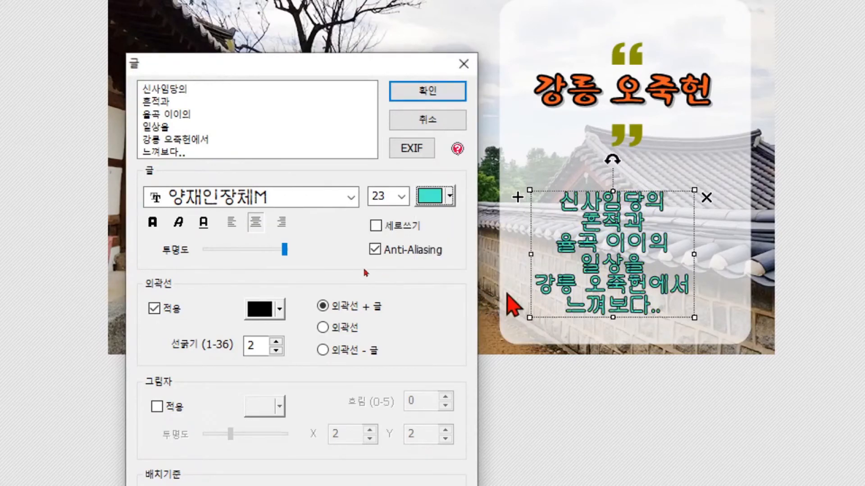
left_click(154, 308)
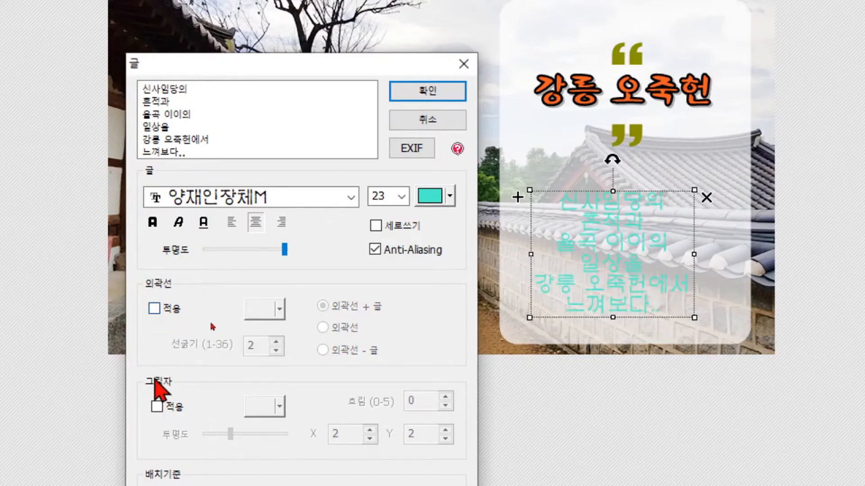
- Enable the description's shadow with its 투명도 setting at maximum and X offset 1, and make the text bold
left_click(157, 406)
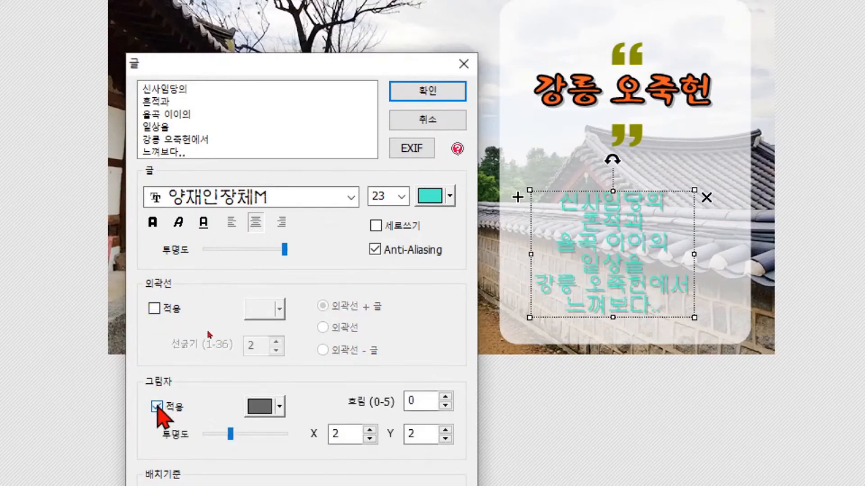
left_click_drag(230, 434, 284, 415)
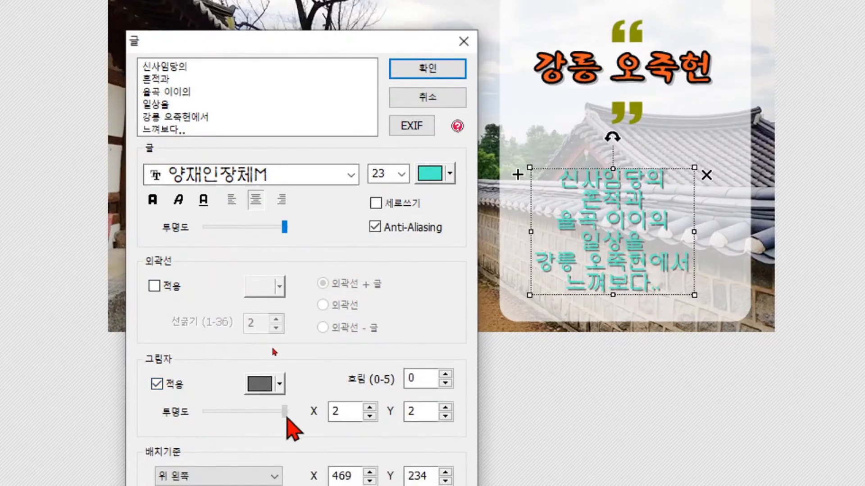
left_click(370, 413)
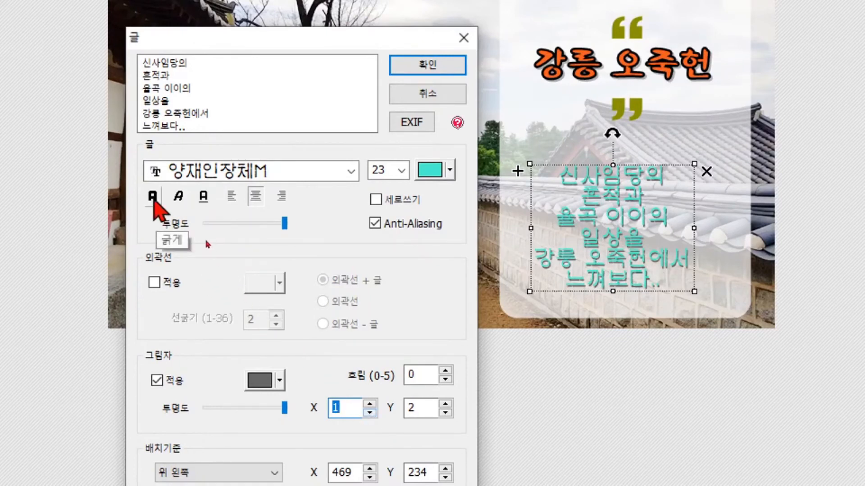
left_click(154, 202)
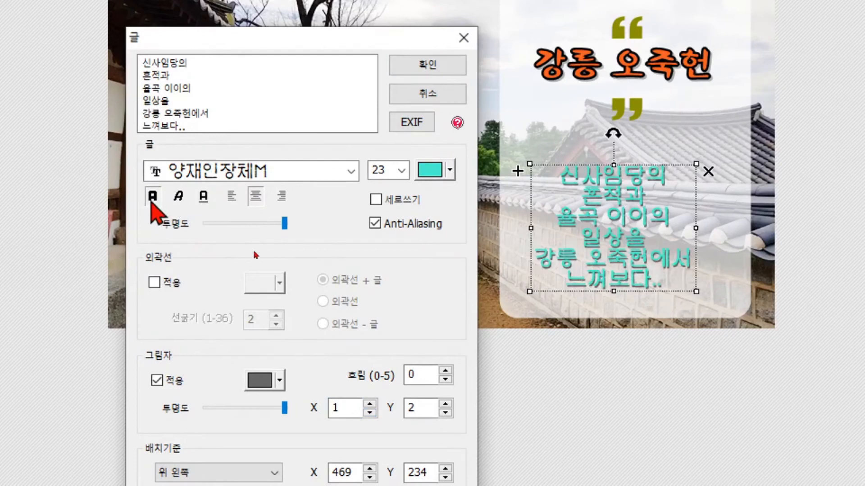
- Try green, blue and orange text colours on the description and return it to turquoise
left_click(450, 170)
left_click(472, 248)
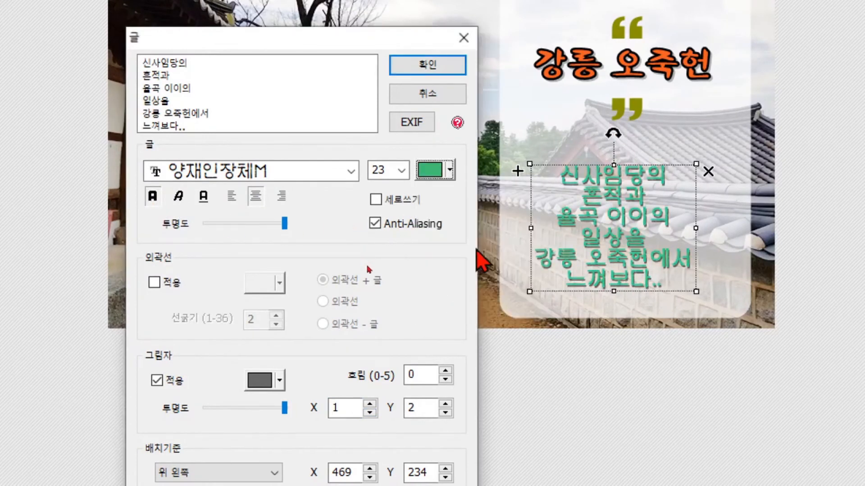
left_click(451, 170)
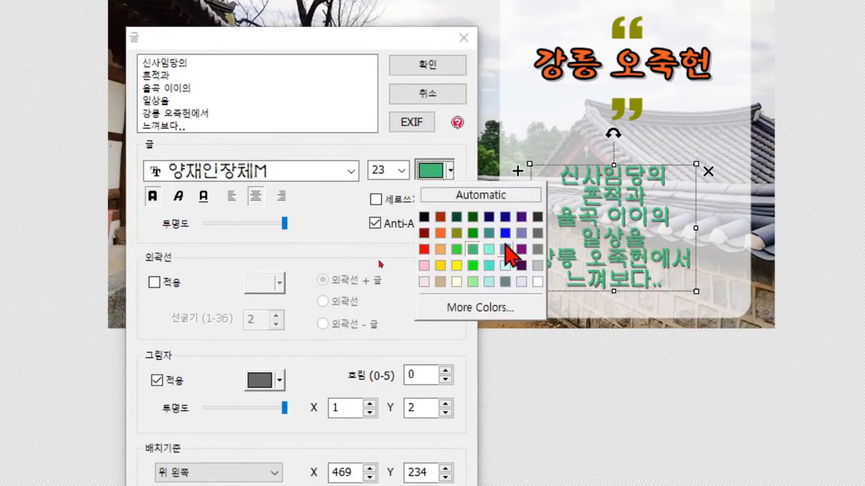
left_click(505, 233)
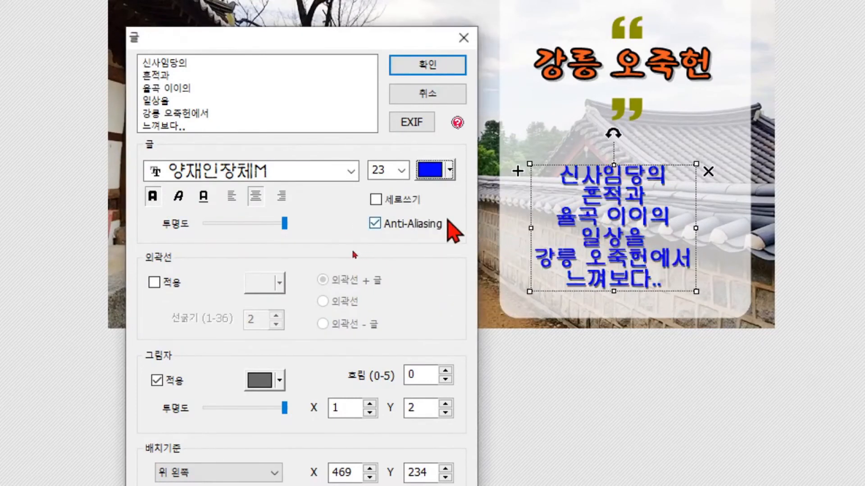
left_click(450, 171)
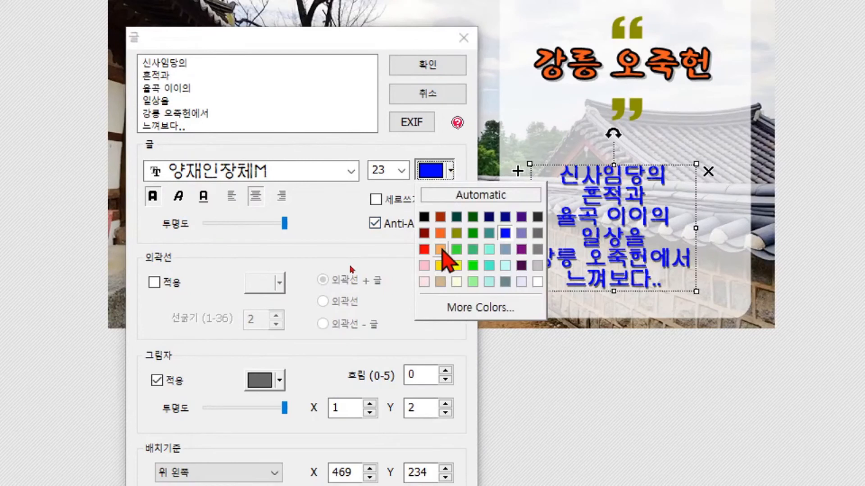
left_click(448, 234)
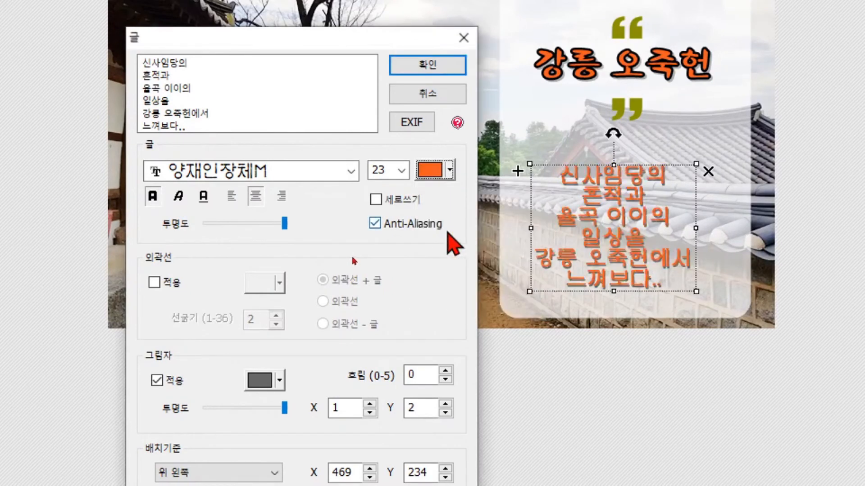
left_click(450, 171)
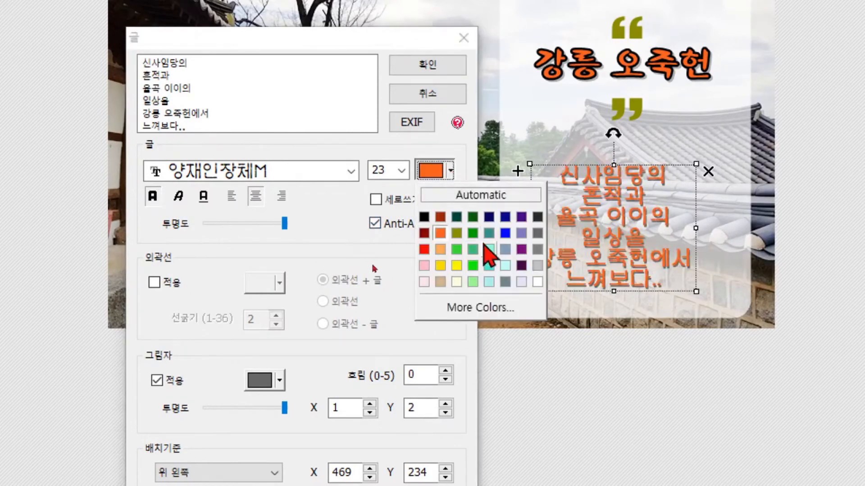
left_click(489, 266)
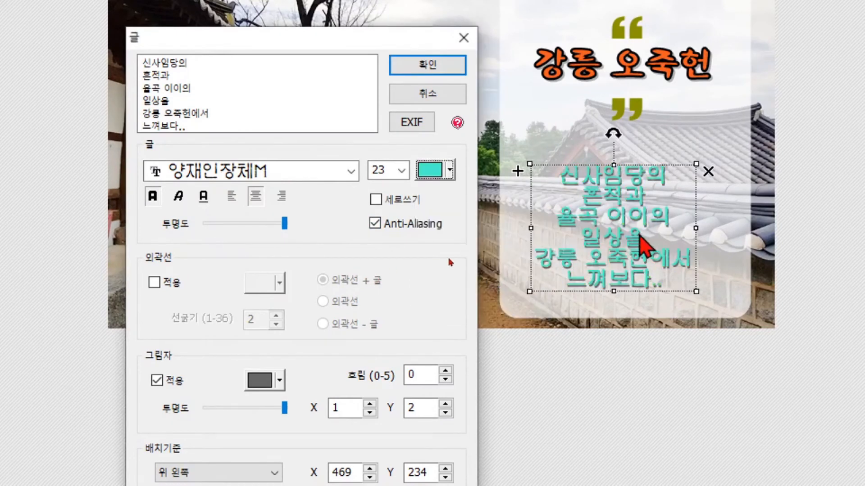
- Apply the description's text settings, enlarge the text block slightly and reposition it inside the white rounded rectangle
left_click(434, 68)
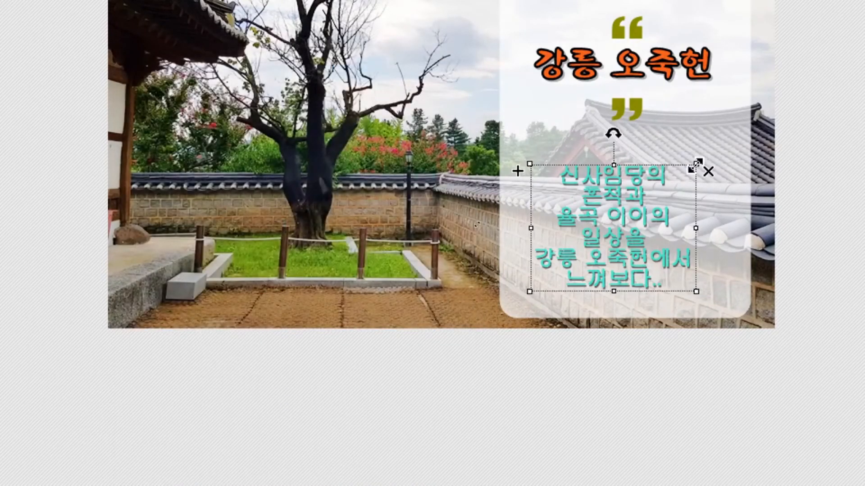
left_click_drag(696, 150, 706, 141)
mouse_move(626, 216)
left_mouse_down()
mouse_move(638, 216)
mouse_move(631, 219)
left_mouse_up()
left_click(751, 220)
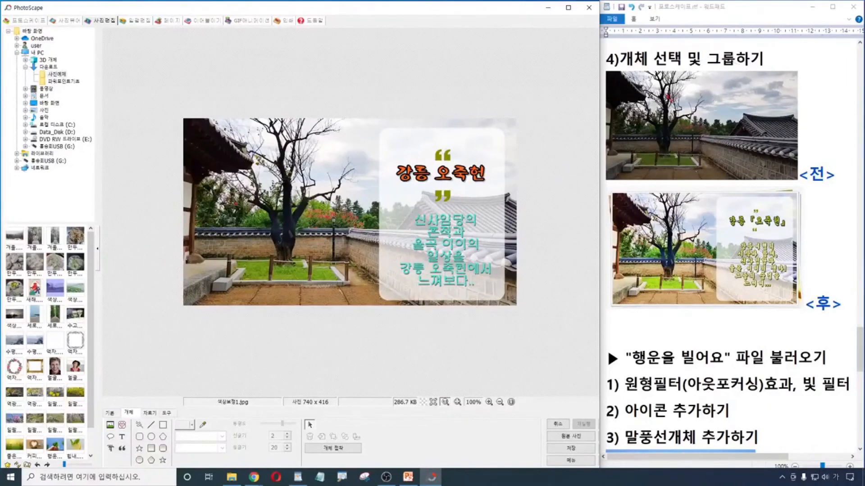
left_click_drag(601, 68, 809, 182)
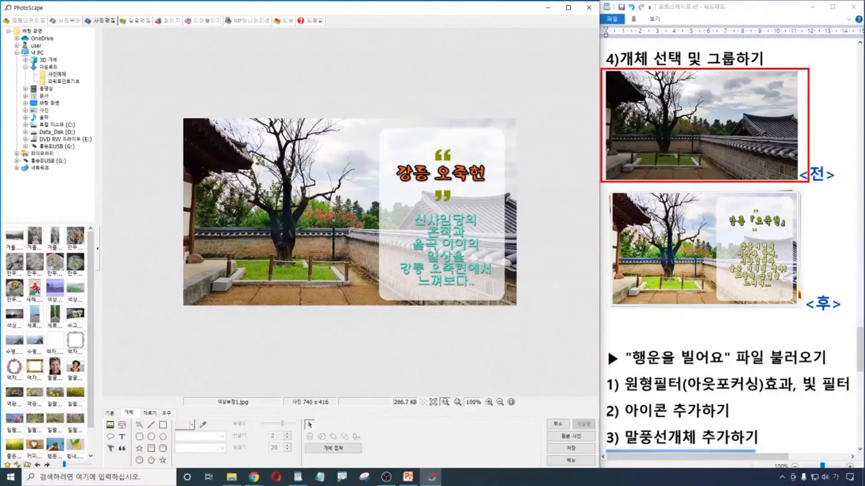
mouse_move(626, 129)
left_mouse_down()
mouse_move(526, 174)
mouse_move(544, 174)
left_mouse_up()
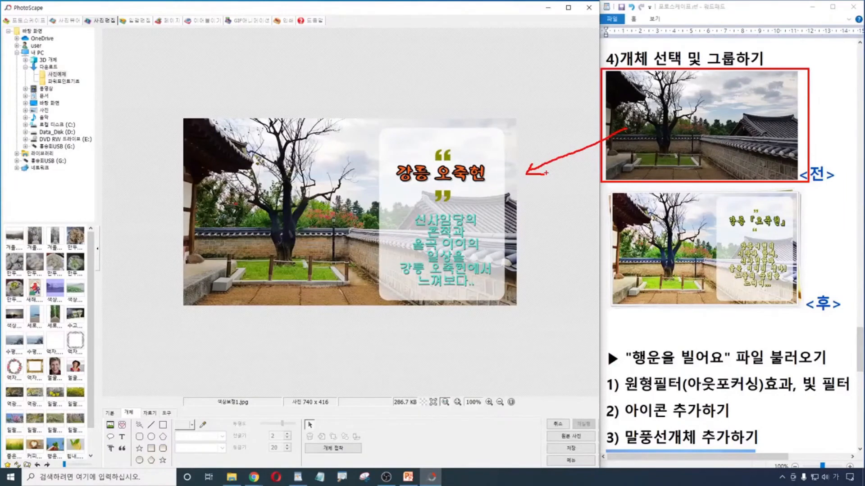
left_click_drag(119, 403, 140, 421)
mouse_move(139, 387)
left_mouse_down()
mouse_move(127, 393)
mouse_move(129, 378)
mouse_move(143, 384)
left_mouse_up()
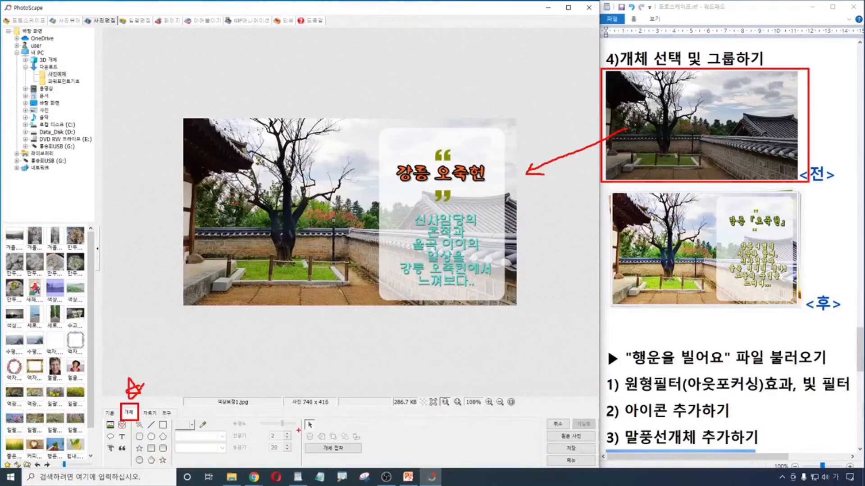
mouse_move(294, 414)
left_mouse_down()
mouse_move(300, 436)
mouse_move(326, 438)
mouse_move(355, 420)
mouse_move(349, 408)
mouse_move(358, 436)
left_mouse_up()
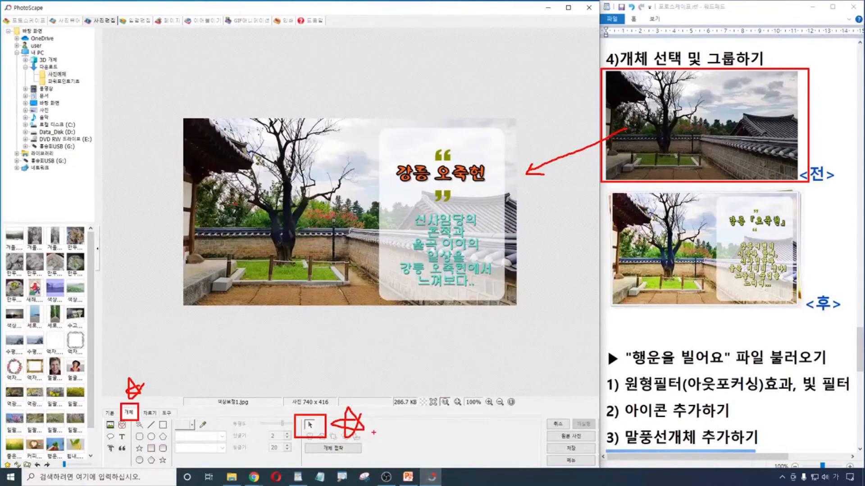
key("Escape")
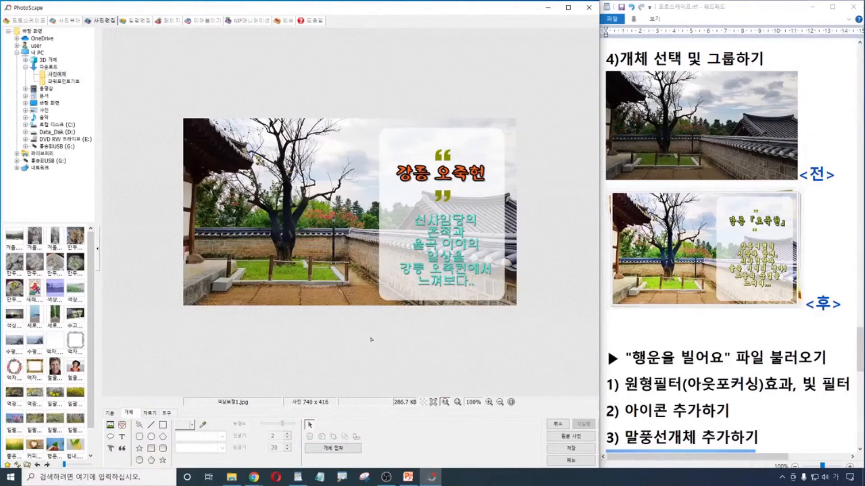
- Nudge the turquoise description slightly downward within the white rectangle, fine-tune its size and deselect it
left_click(436, 272)
left_click_drag(445, 254, 445, 258)
mouse_move(498, 294)
left_mouse_down()
mouse_move(523, 313)
mouse_move(493, 285)
left_mouse_up()
left_click(536, 286)
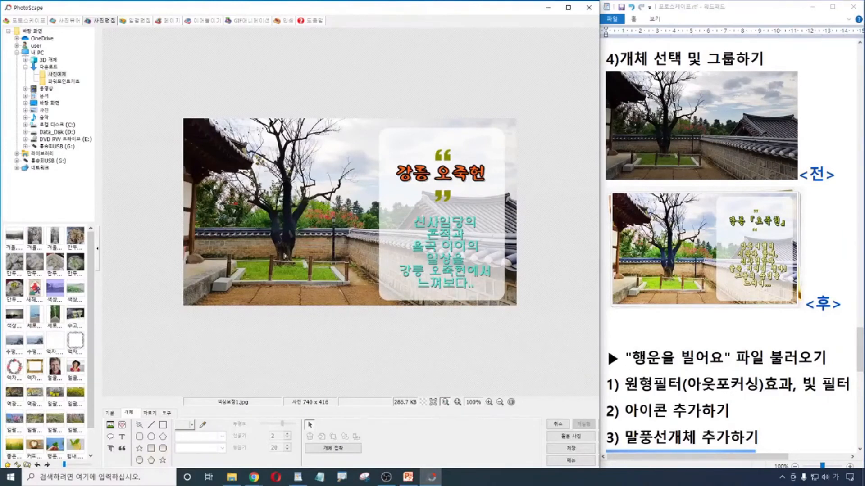
- Apply the 여러장 01 frame from the basic editing options to the decorated courtyard photo
left_click(110, 413)
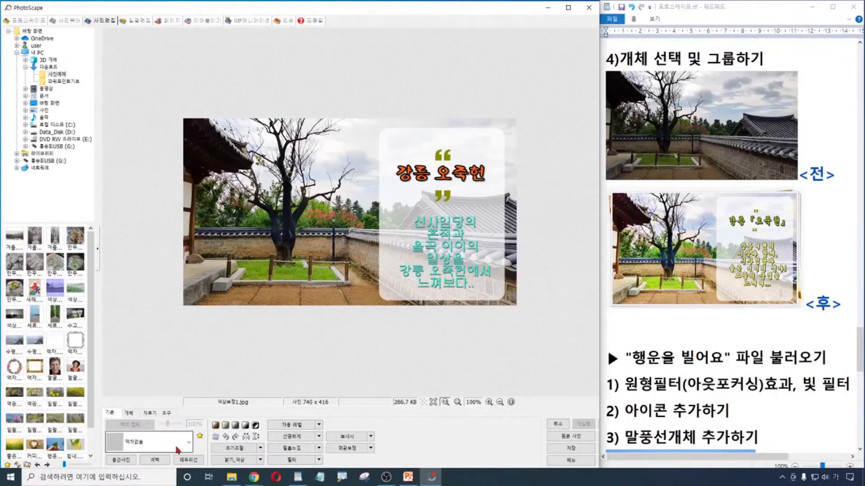
left_click(189, 443)
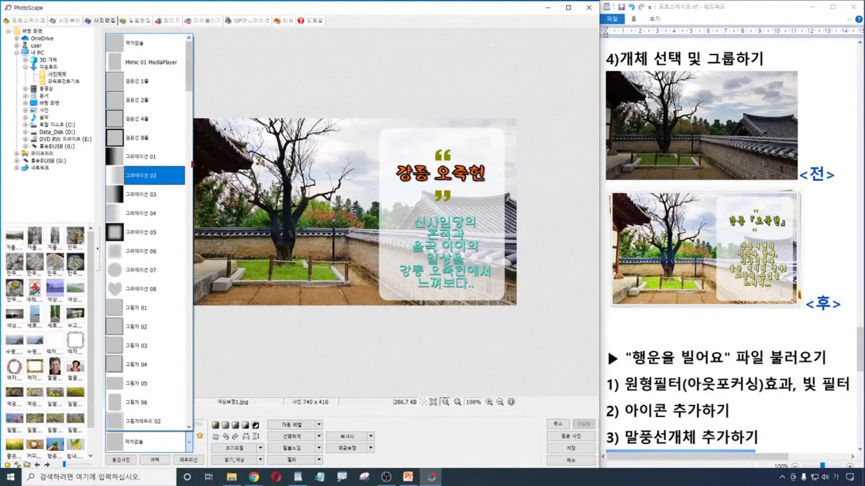
scroll(190, 89, "down", 1)
left_click_drag(190, 89, 191, 108)
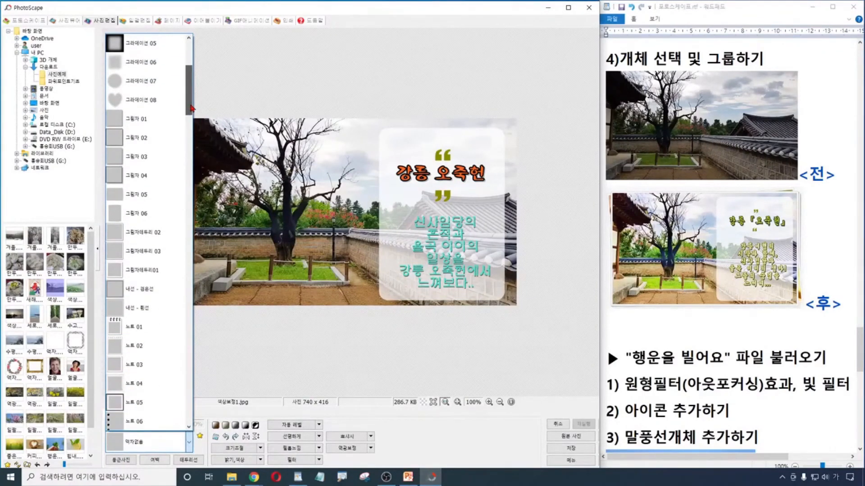
left_click_drag(190, 108, 190, 113)
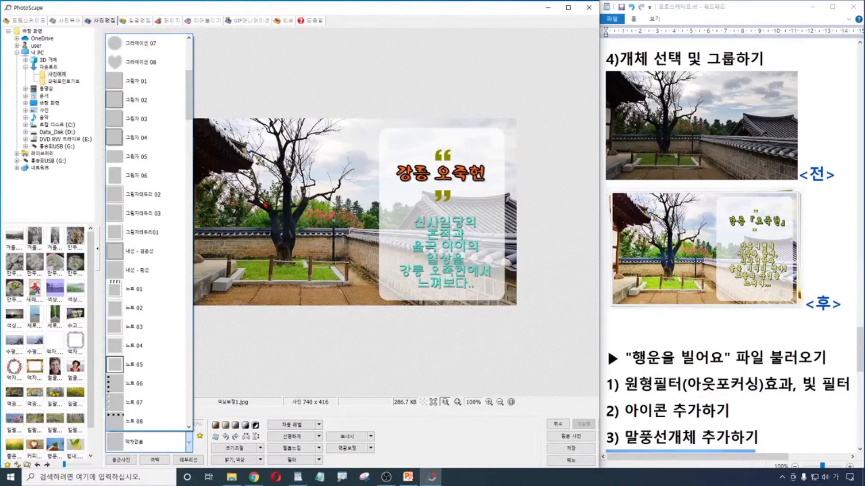
left_click_drag(189, 110, 195, 236)
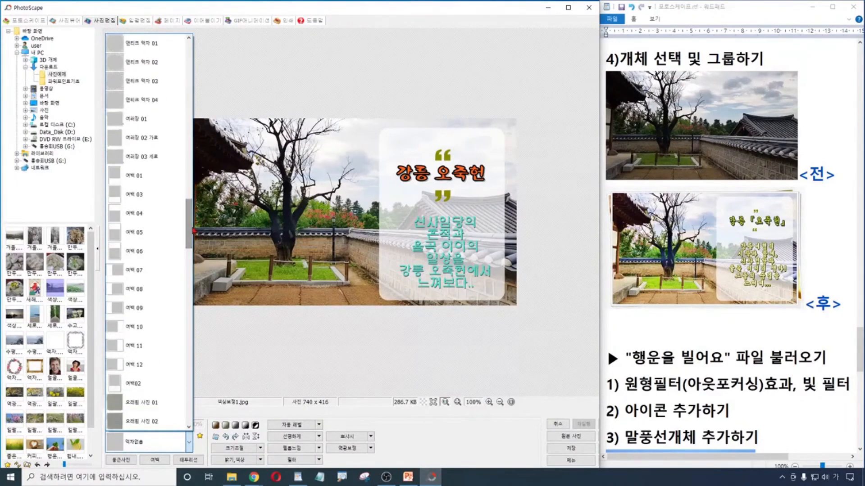
left_click(117, 121)
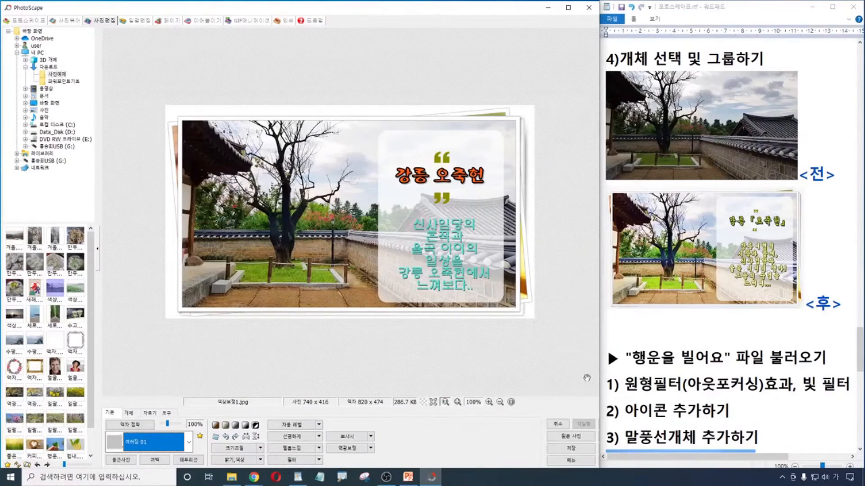
left_click(689, 143)
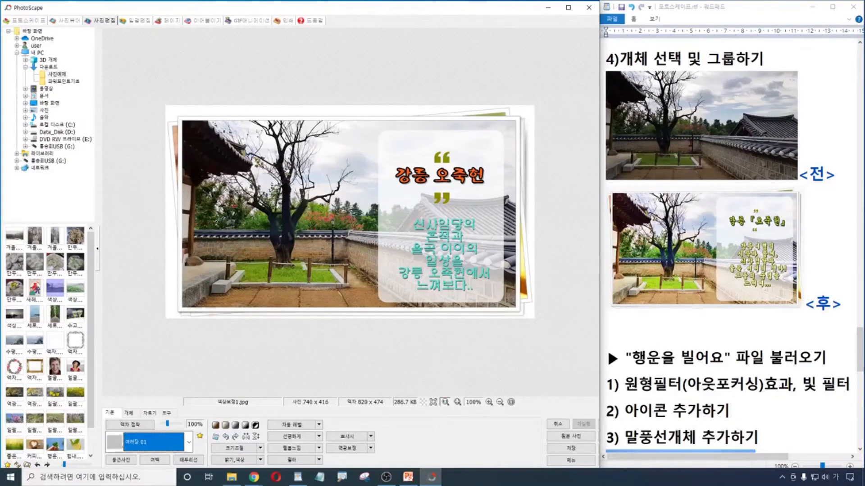
left_click(426, 193)
left_click(403, 233)
left_click(353, 200)
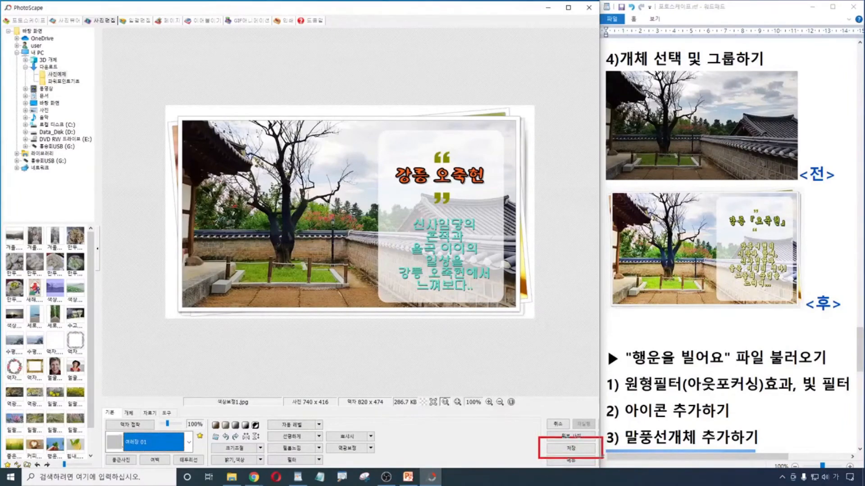
- Open the photo's save options and enable the DPI setting at 96 DPI
left_click(573, 449)
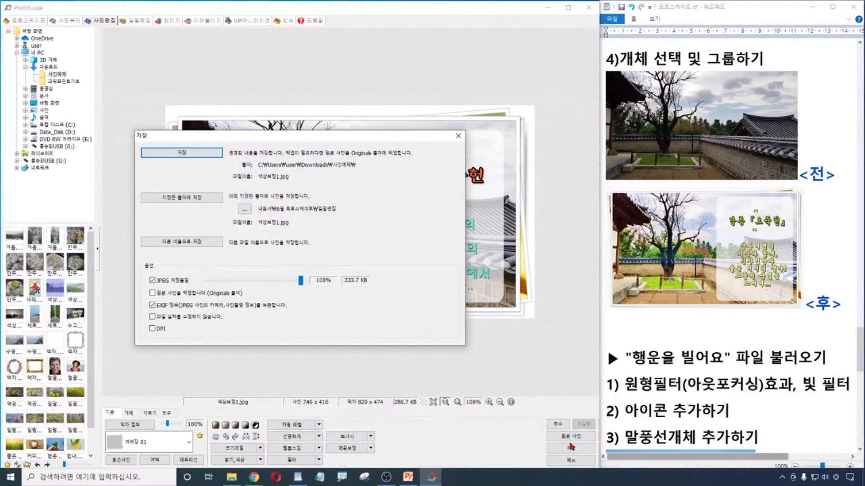
mouse_move(138, 230)
left_mouse_down()
mouse_move(201, 255)
mouse_move(228, 255)
left_mouse_up()
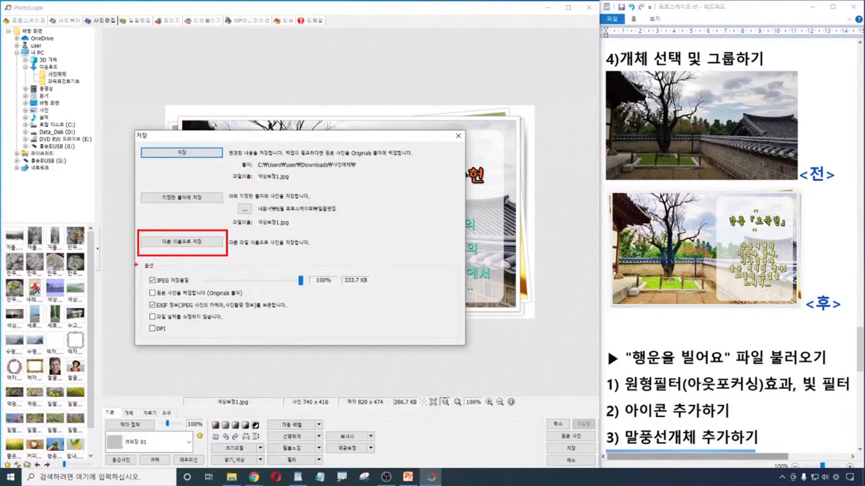
mouse_move(142, 261)
left_mouse_down()
mouse_move(270, 345)
mouse_move(381, 348)
left_mouse_up()
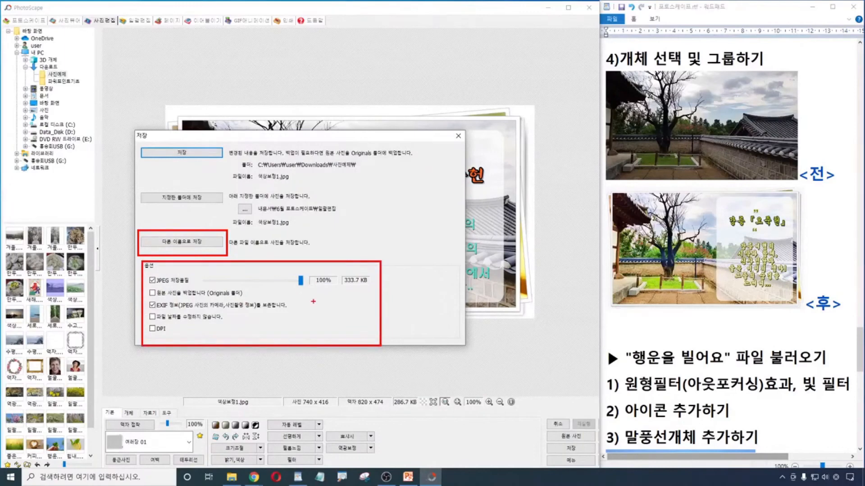
mouse_move(291, 271)
left_mouse_down()
mouse_move(316, 287)
mouse_move(342, 289)
left_mouse_up()
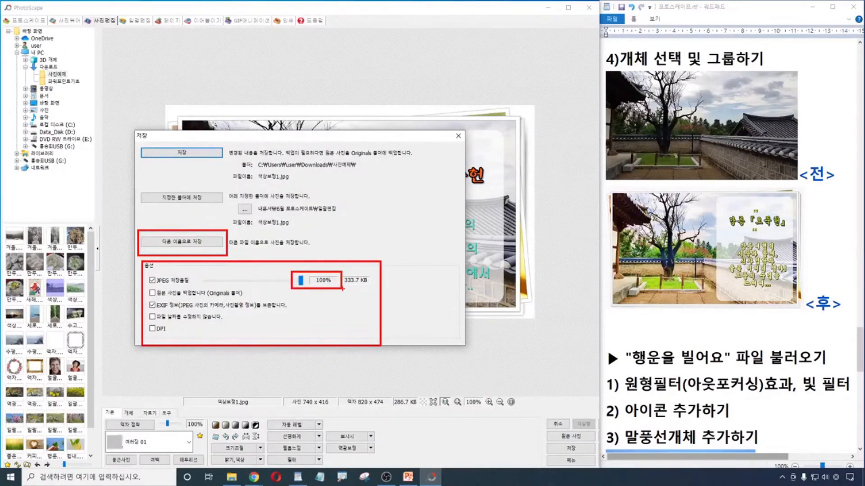
left_click_drag(146, 299, 248, 300)
left_click(152, 329)
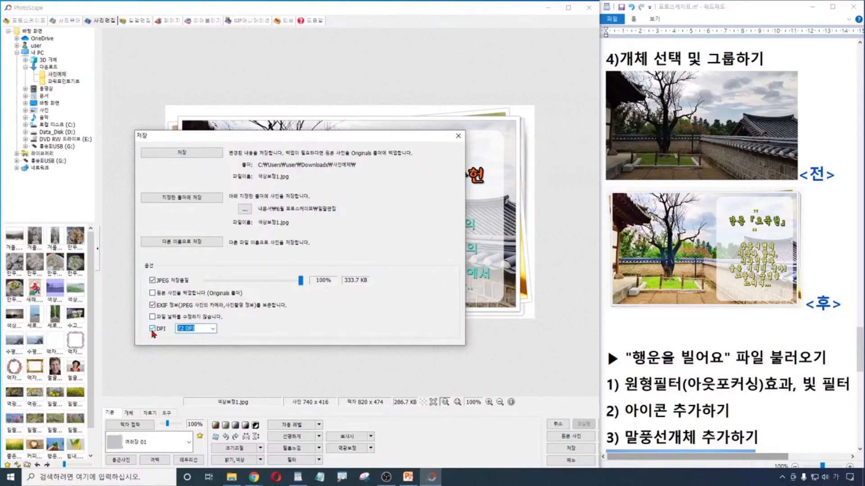
left_click(213, 329)
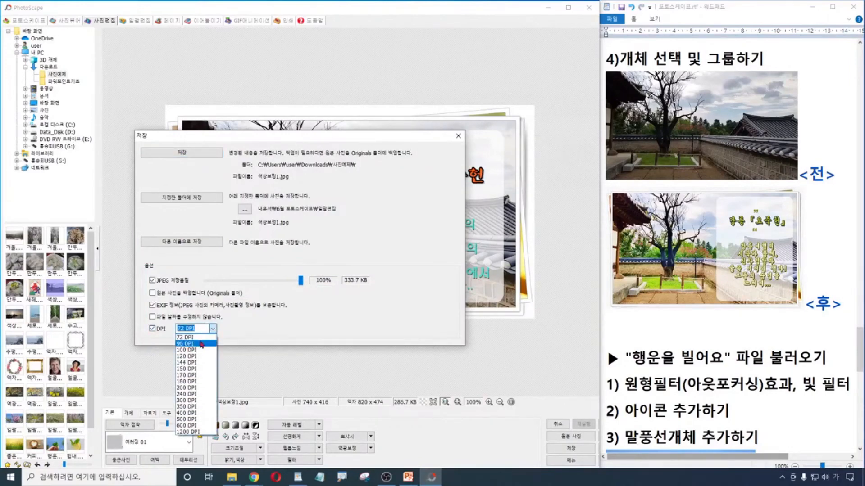
left_click(202, 344)
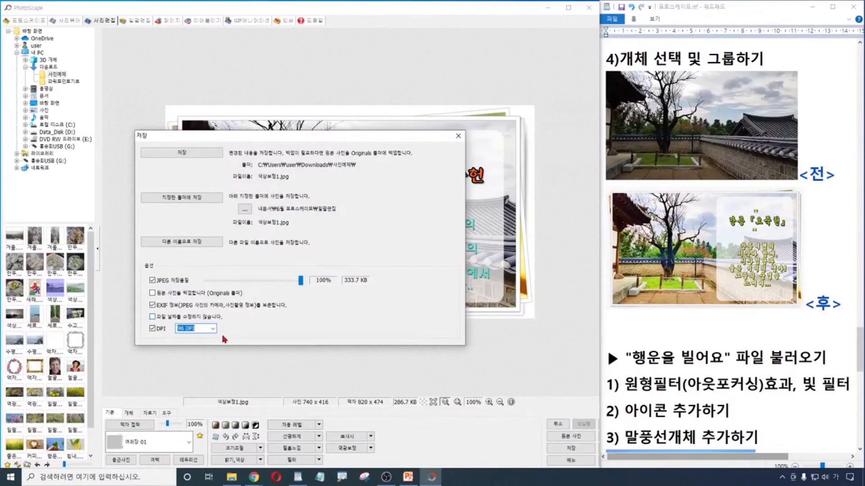
- Save the framed photo under a different name as the JPEG file "스토리가있는 사진"
left_click(210, 246)
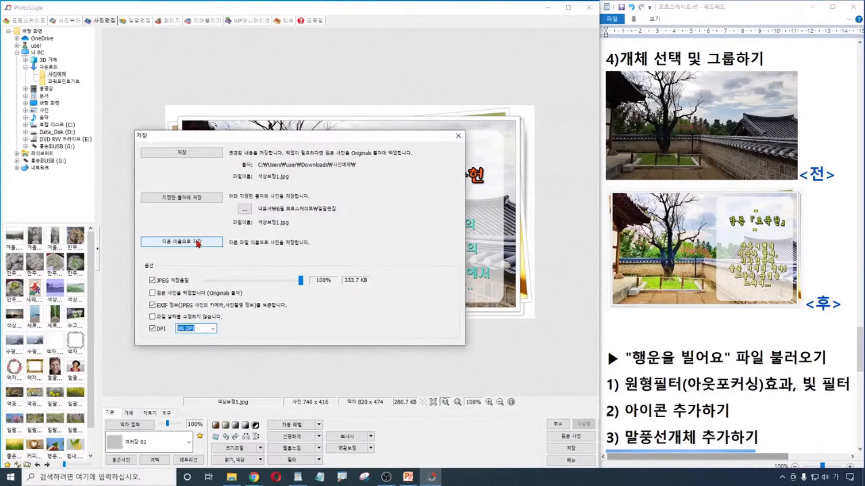
left_click(196, 243)
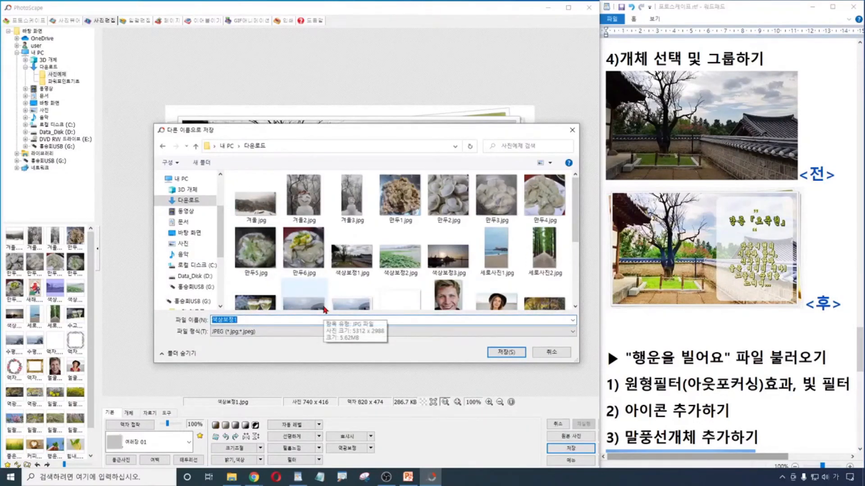
type("스토리")
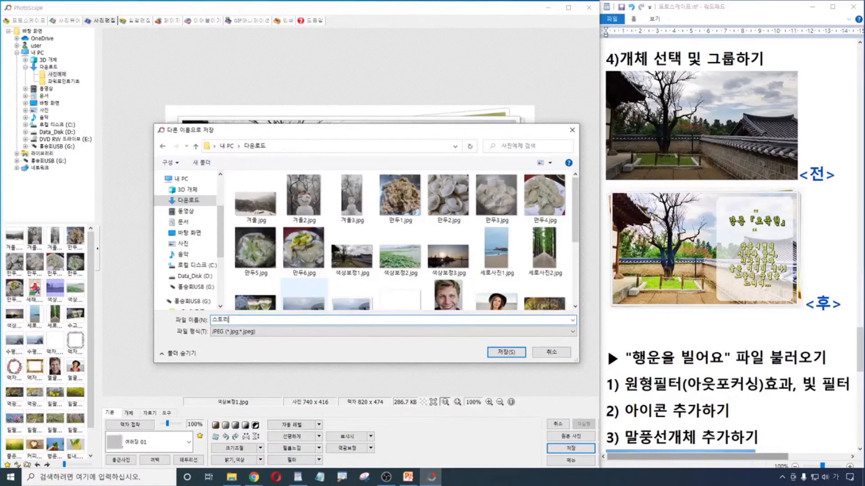
type("가있는 사진")
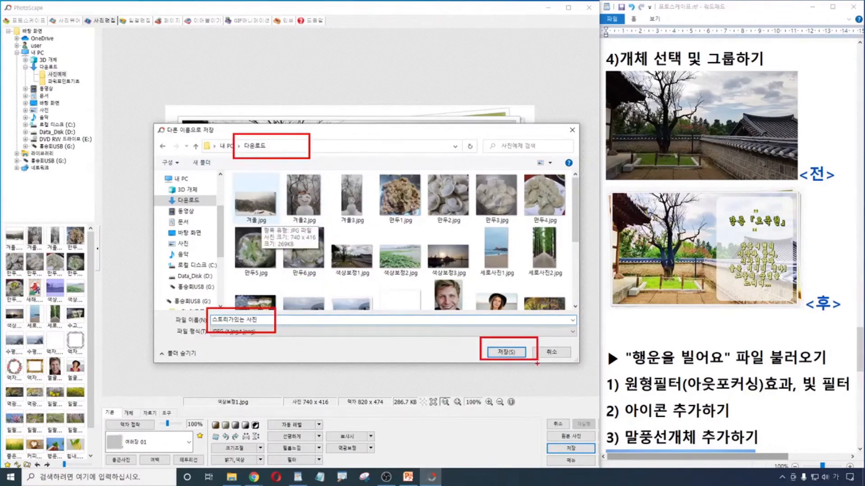
left_click(505, 351)
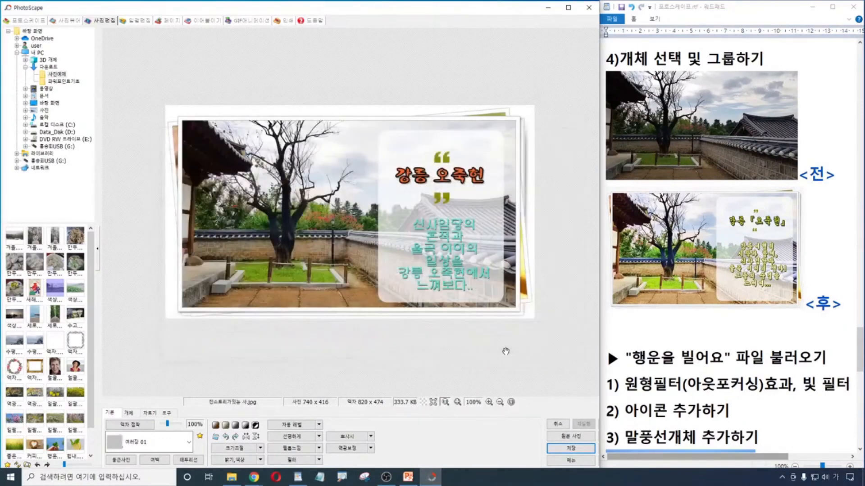